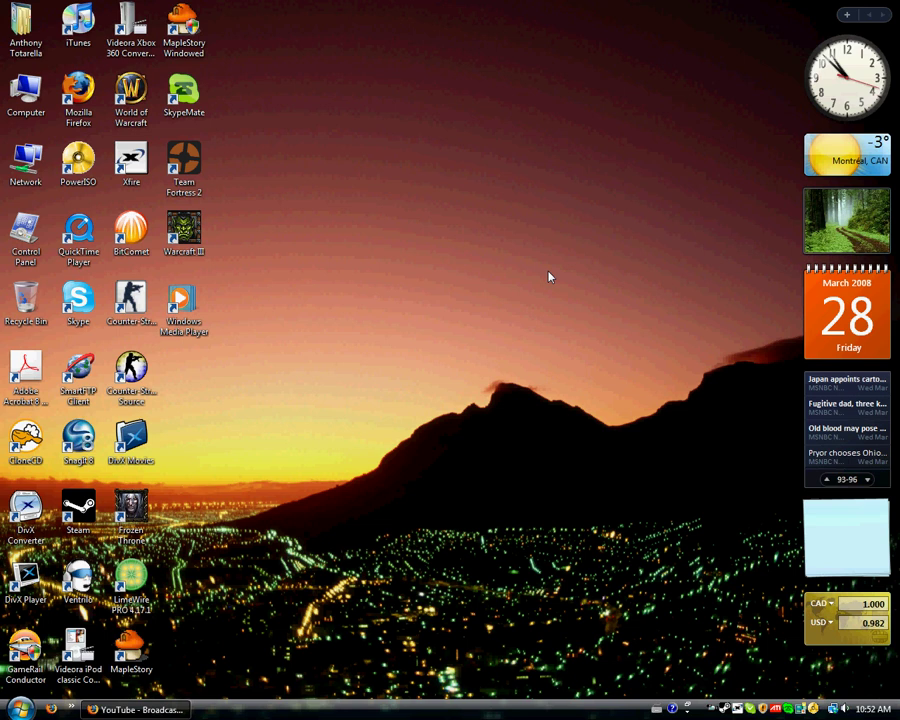
- Launch Firefox and load goteamspeak.com
{"action": "double_click", "coordinate": [86, 92]}
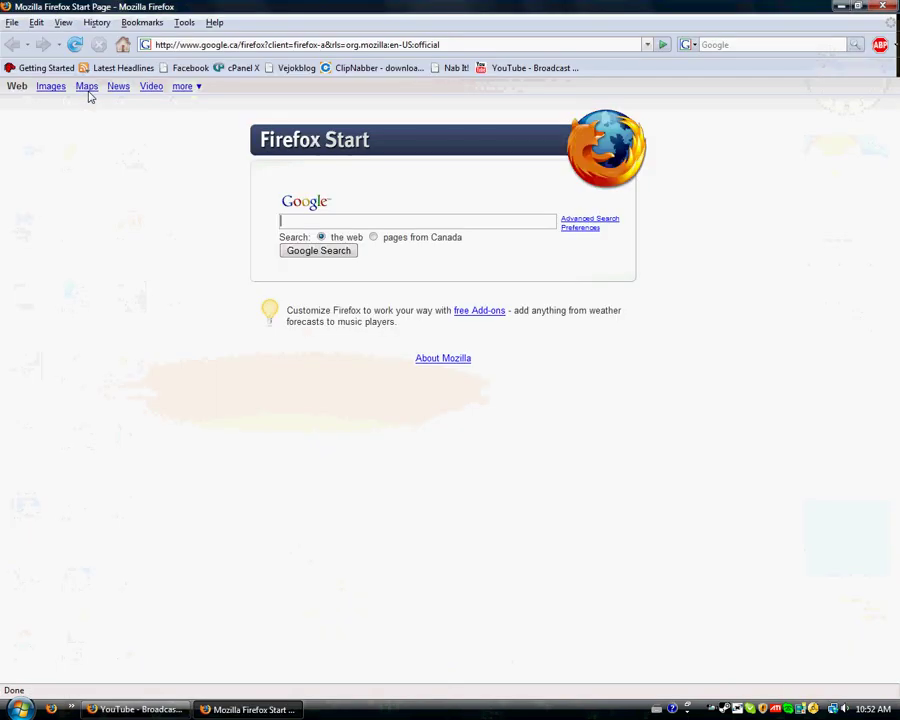
{"action": "left_click", "coordinate": [192, 44]}
{"action": "type", "text": "gotea"}
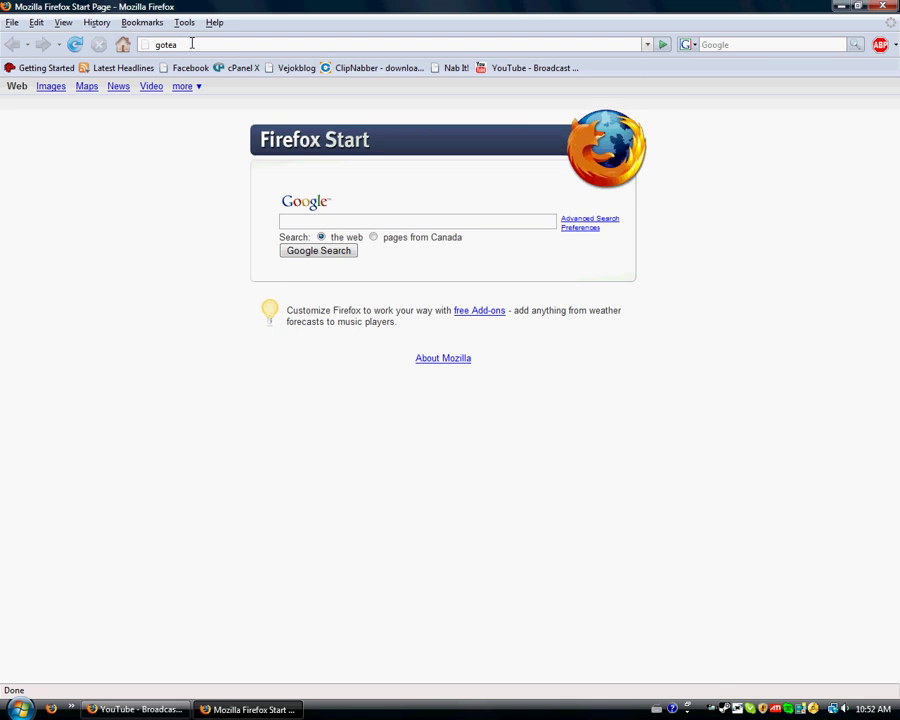
{"action": "type", "text": "mspea"}
{"action": "type", "text": "k.com"}
{"action": "key", "text": "Return"}
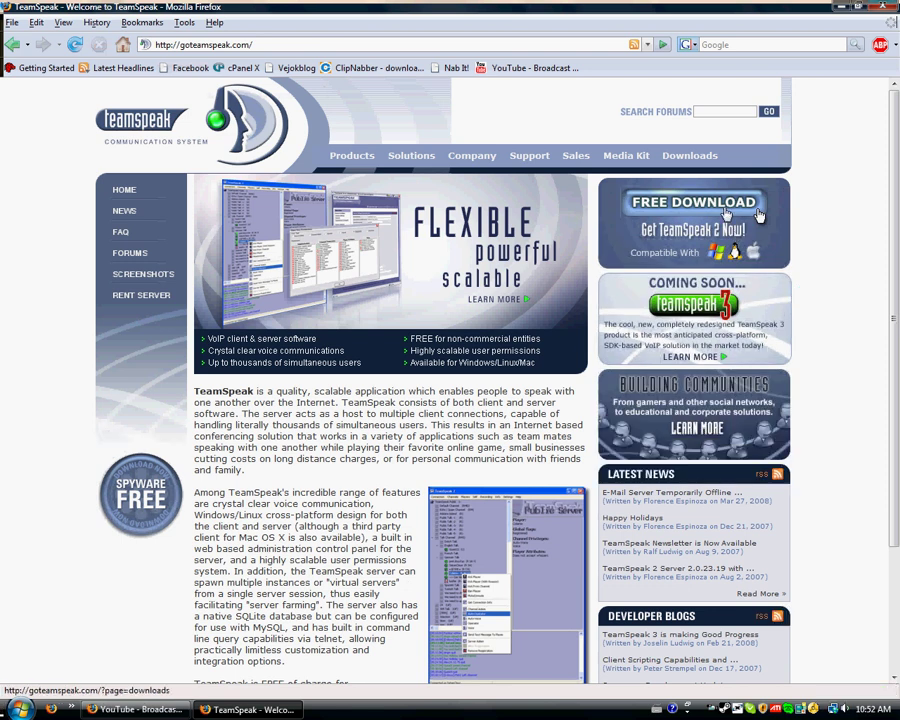
- Open the downloads page and keep 4Netplayers as the Windows TeamSpeak 2 Client mirror
{"action": "left_click", "coordinate": [757, 212]}
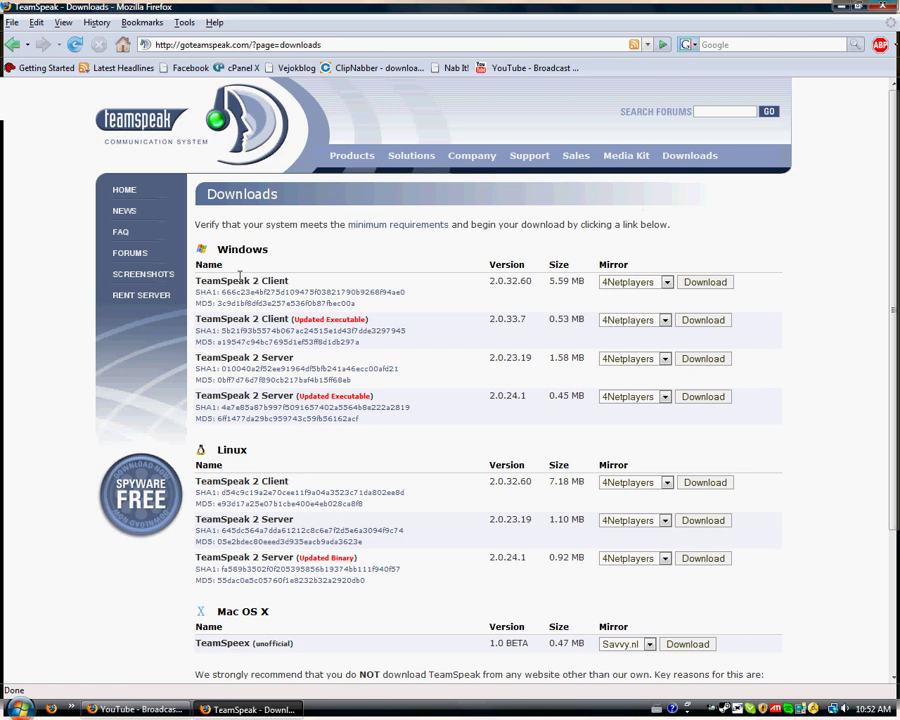
{"action": "left_click_drag", "start_coordinate": [237, 281], "coordinate": [320, 290]}
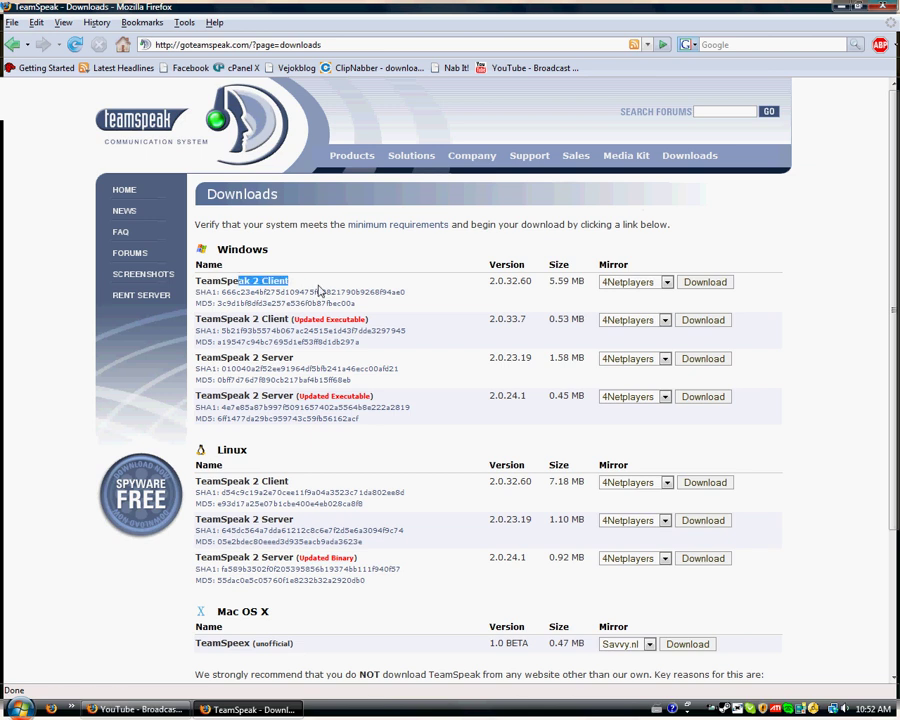
{"action": "left_click", "coordinate": [630, 283]}
{"action": "left_click", "coordinate": [636, 284]}
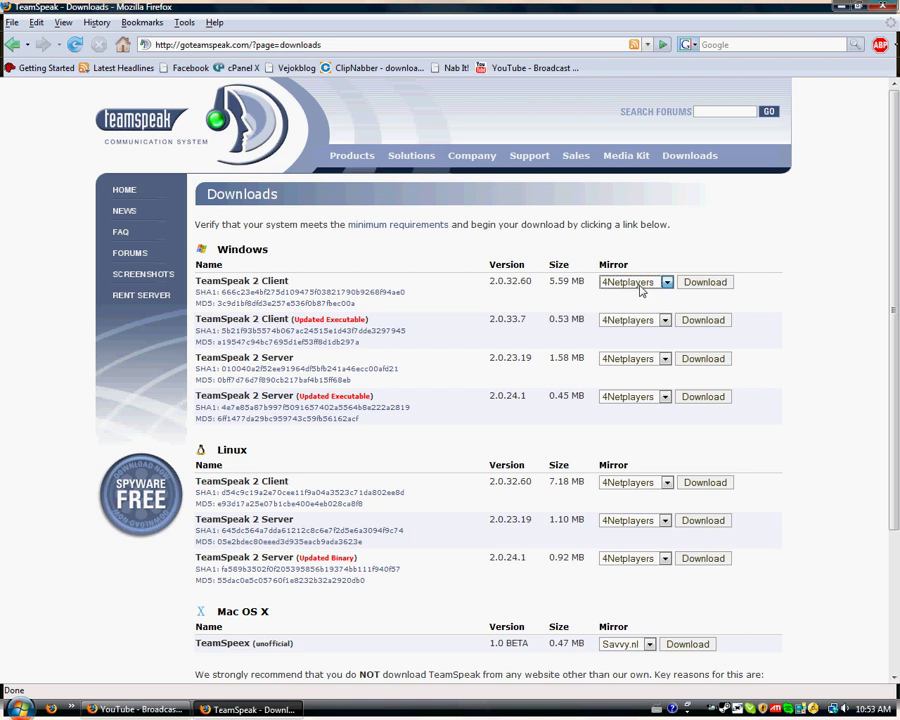
{"action": "left_click", "coordinate": [636, 284]}
{"action": "left_click", "coordinate": [627, 296]}
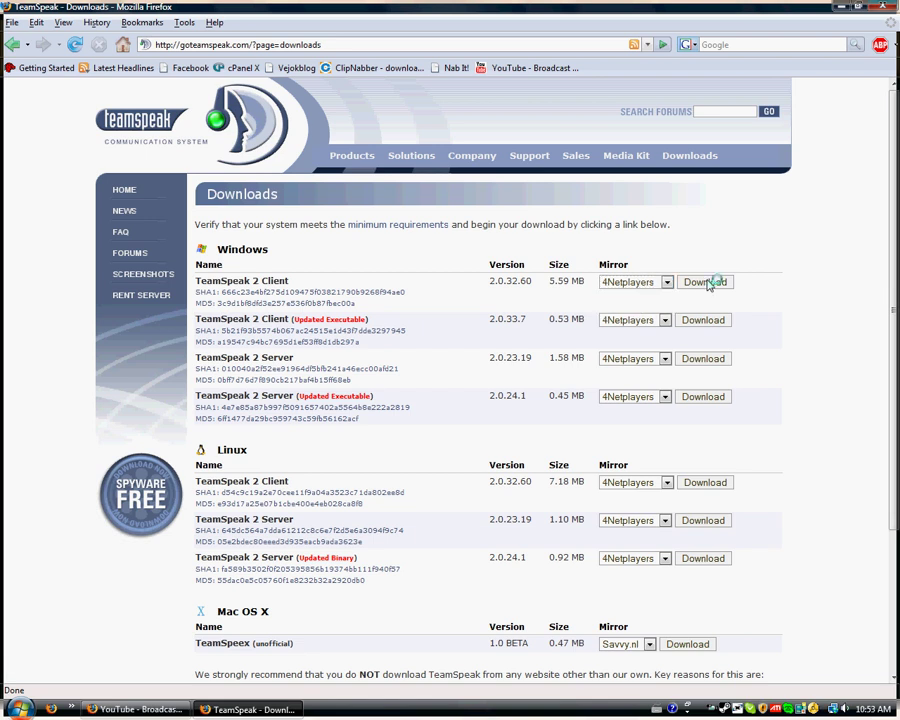
{"action": "left_click", "coordinate": [706, 284]}
{"action": "left_click", "coordinate": [12, 44]}
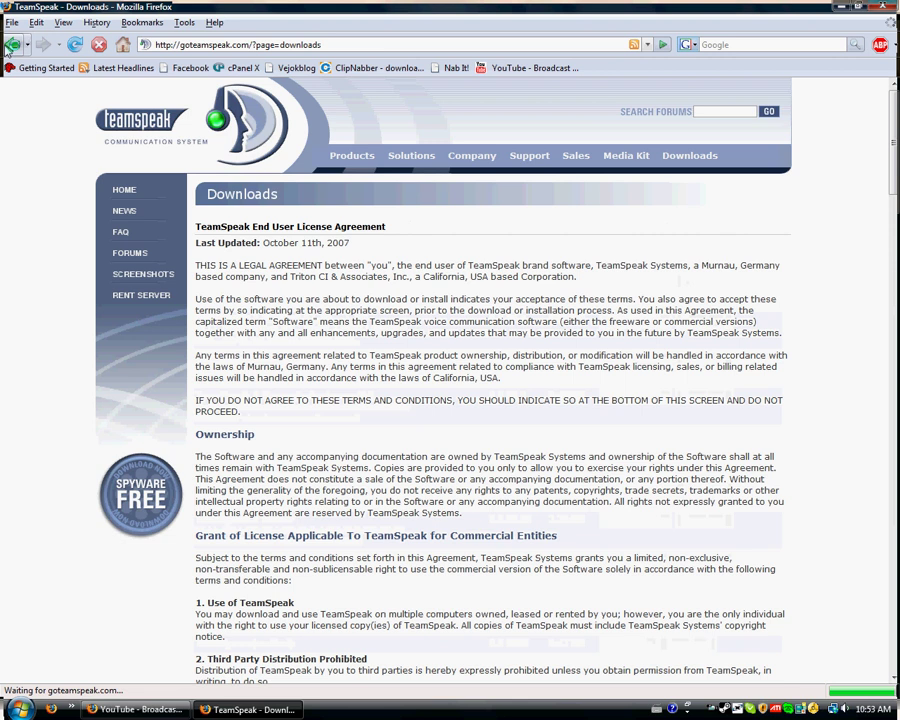
- Download the Windows TeamSpeak 2 Client 2.0.32.60 and scroll to the license agreement's end
{"action": "left_click_drag", "start_coordinate": [196, 280], "coordinate": [310, 292]}
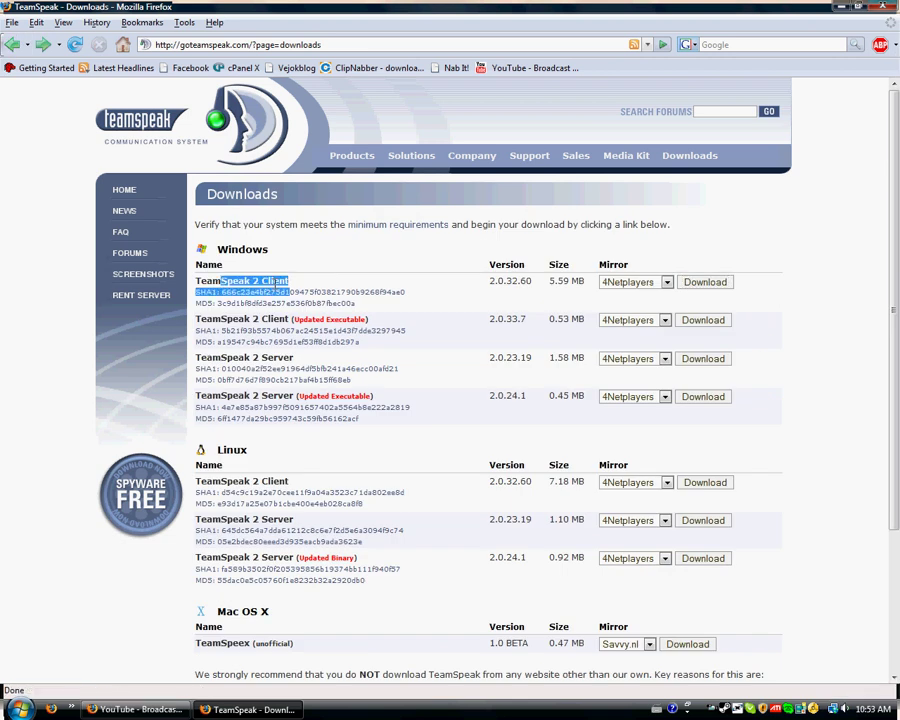
{"action": "double_click", "coordinate": [242, 249]}
{"action": "scroll", "coordinate": [322, 292], "scroll_direction": "down", "scroll_amount": 2}
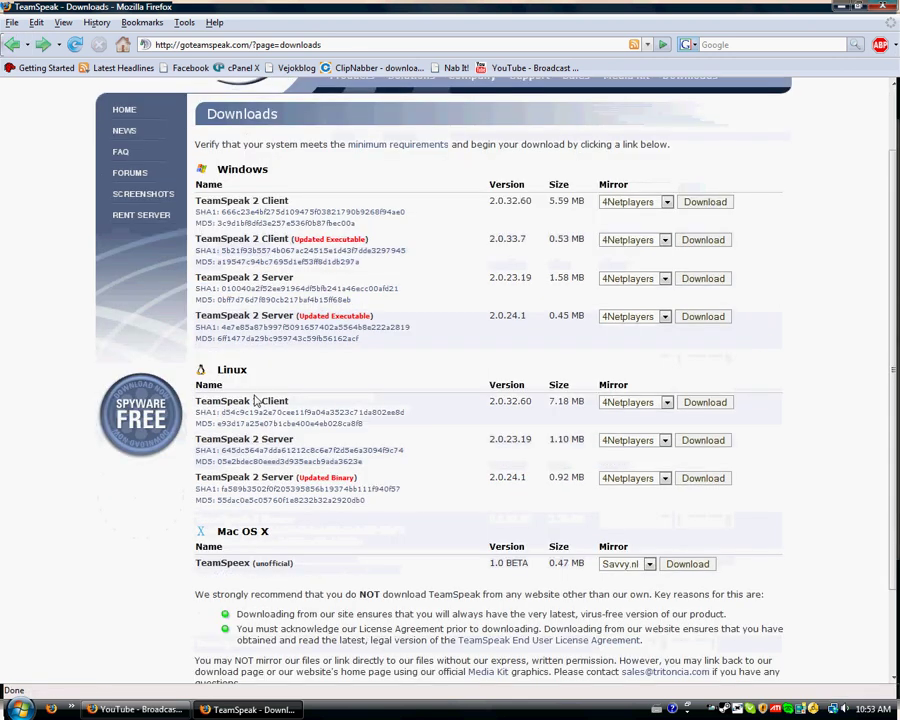
{"action": "double_click", "coordinate": [232, 369]}
{"action": "scroll", "coordinate": [240, 395], "scroll_direction": "down", "scroll_amount": 3}
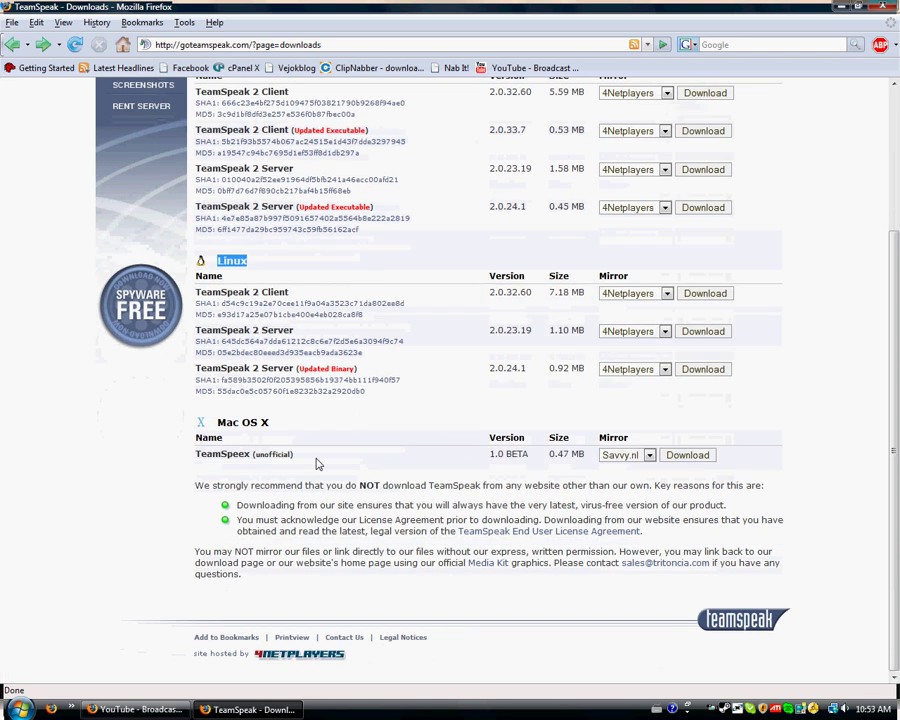
{"action": "double_click", "coordinate": [232, 423]}
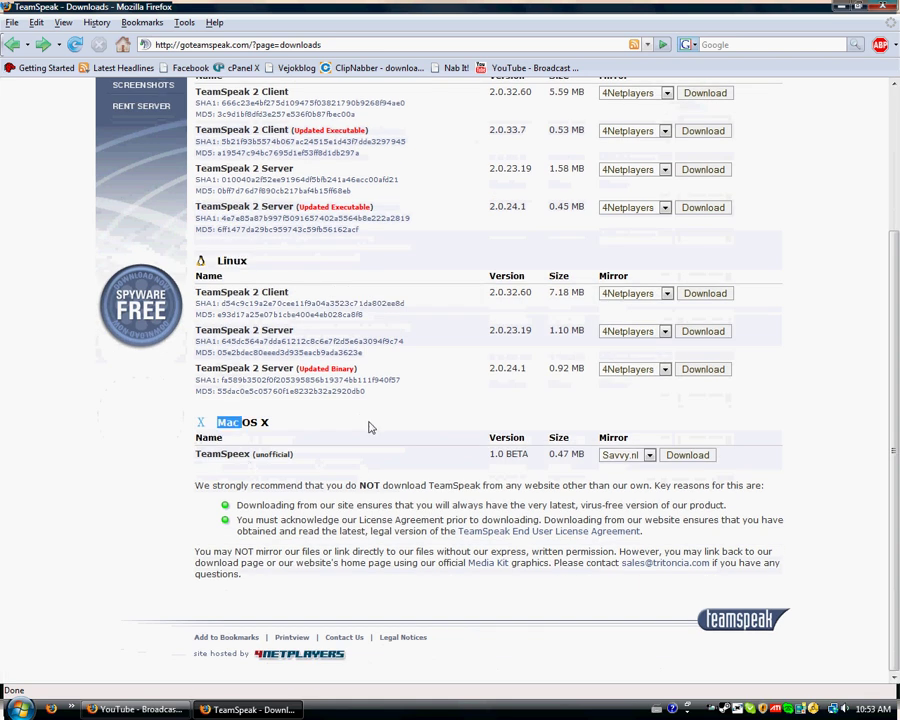
{"action": "scroll", "coordinate": [327, 317], "scroll_direction": "up", "scroll_amount": 2}
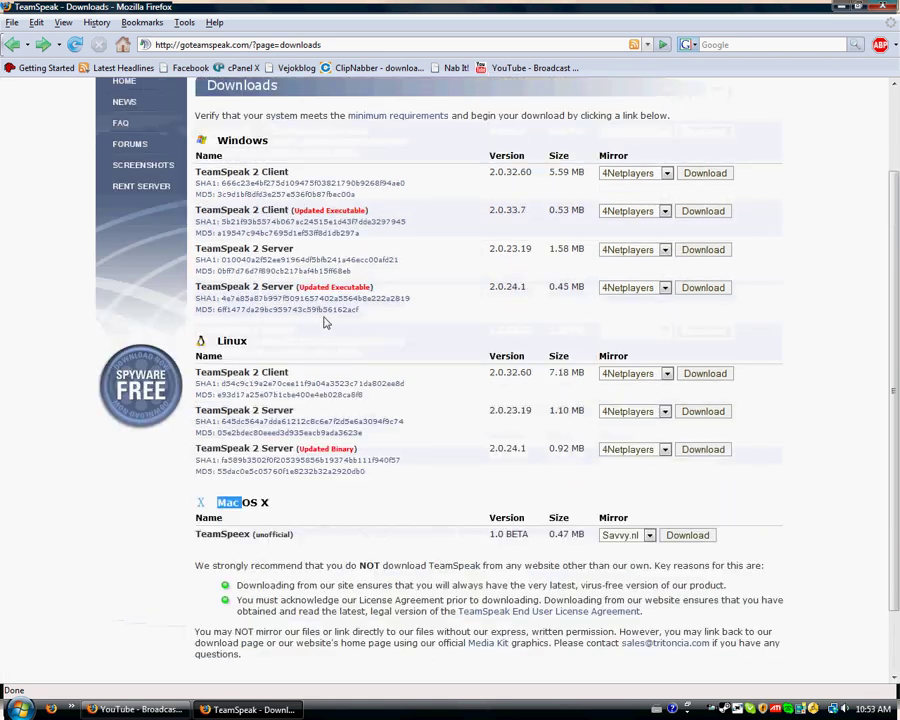
{"action": "left_click", "coordinate": [697, 174]}
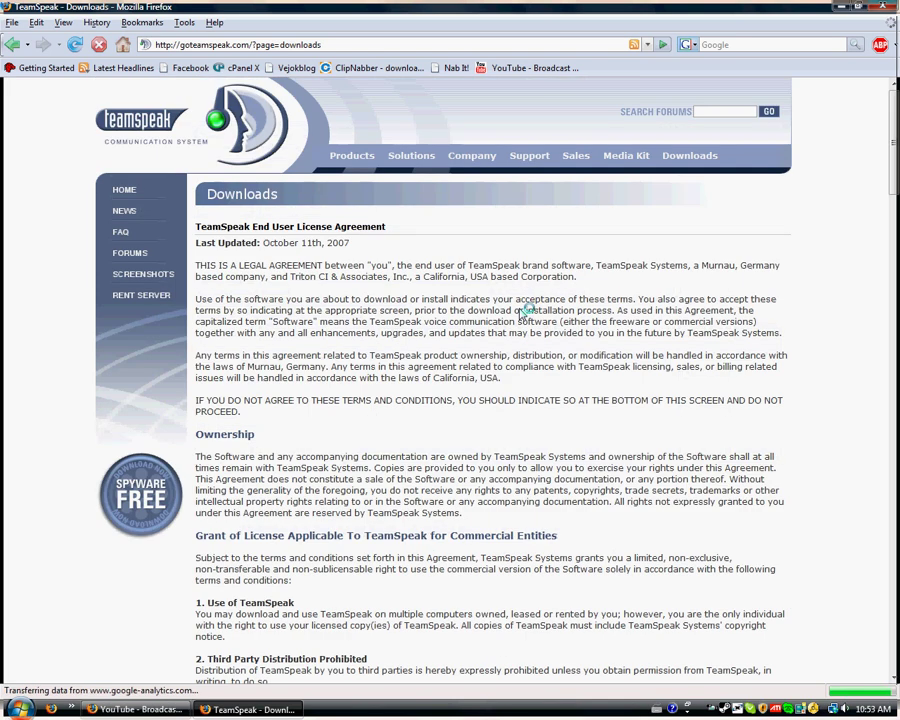
{"action": "scroll", "coordinate": [496, 287], "scroll_direction": "down", "scroll_amount": 10}
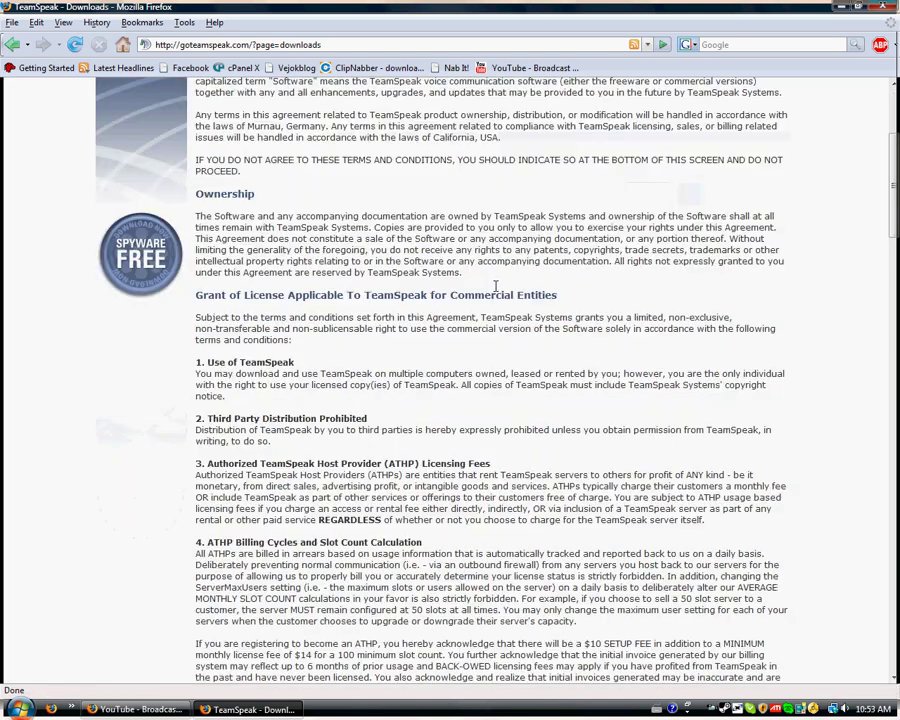
{"action": "left_click_drag", "start_coordinate": [896, 280], "coordinate": [896, 615]}
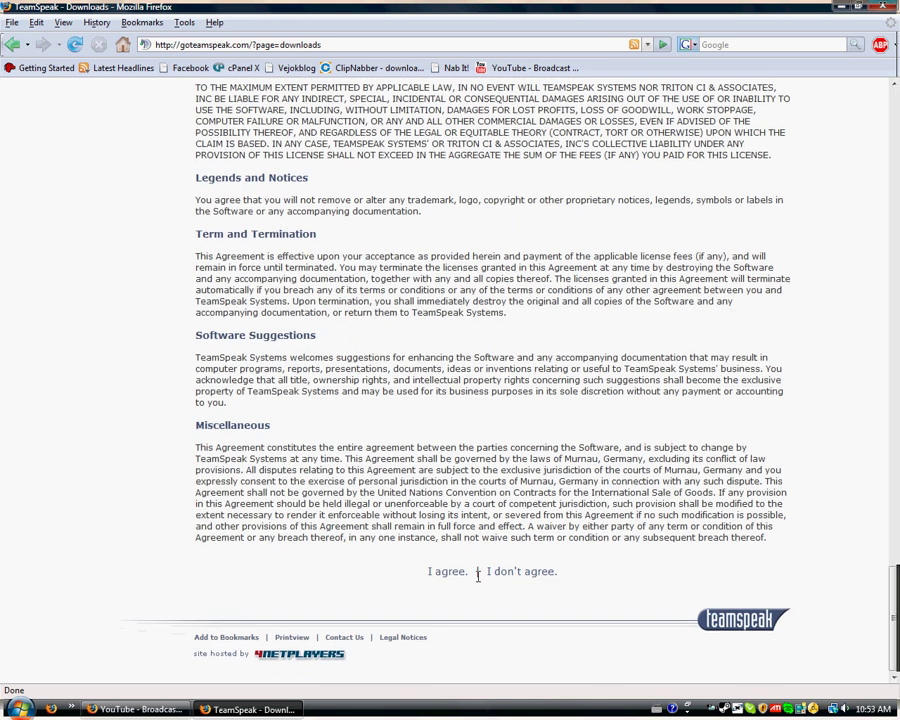
- Accept the license, save ts2_client_rc2_2032.exe, and run it to start the RC2 installer
{"action": "left_click", "coordinate": [450, 572]}
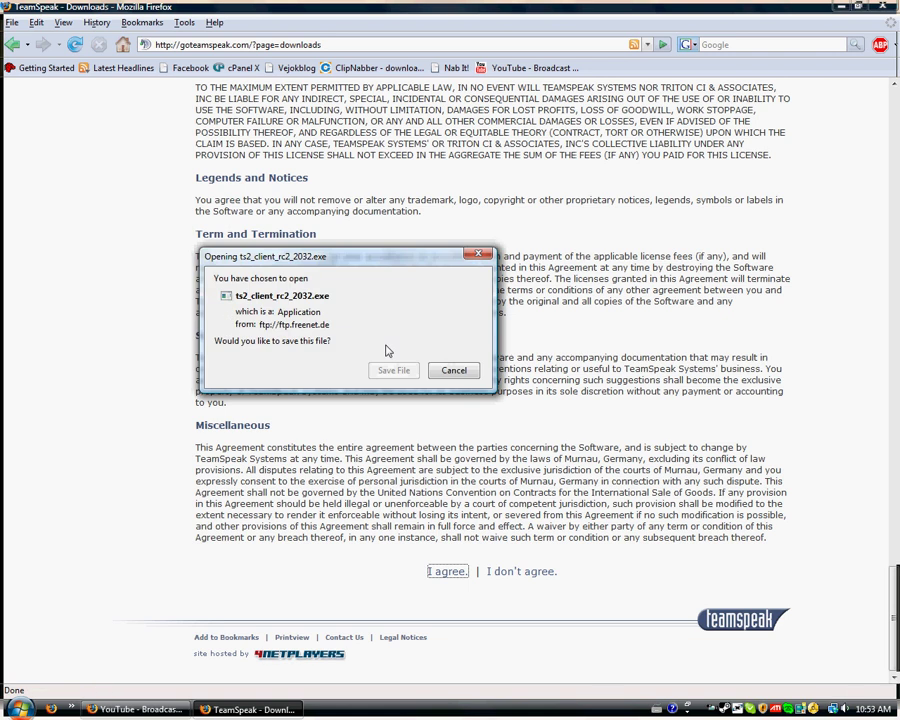
{"action": "left_click", "coordinate": [394, 371]}
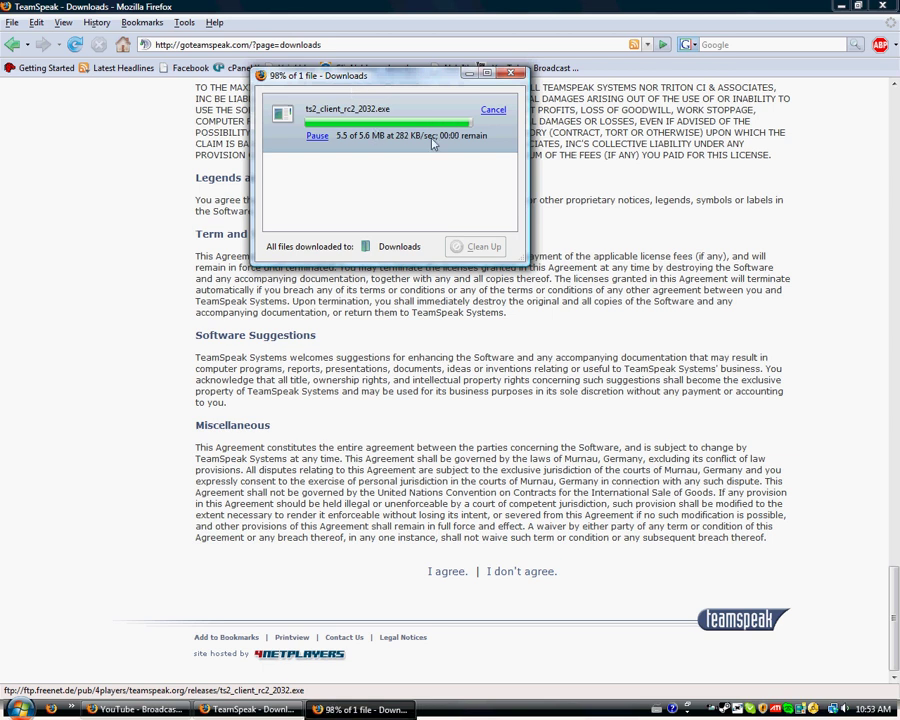
{"action": "left_click", "coordinate": [488, 111]}
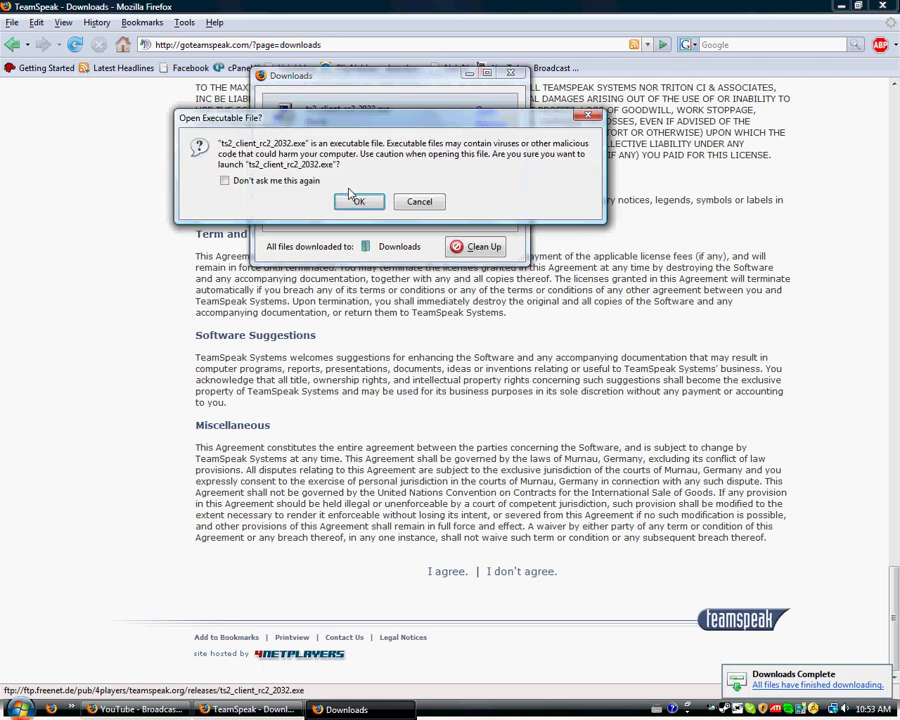
{"action": "left_click", "coordinate": [358, 203]}
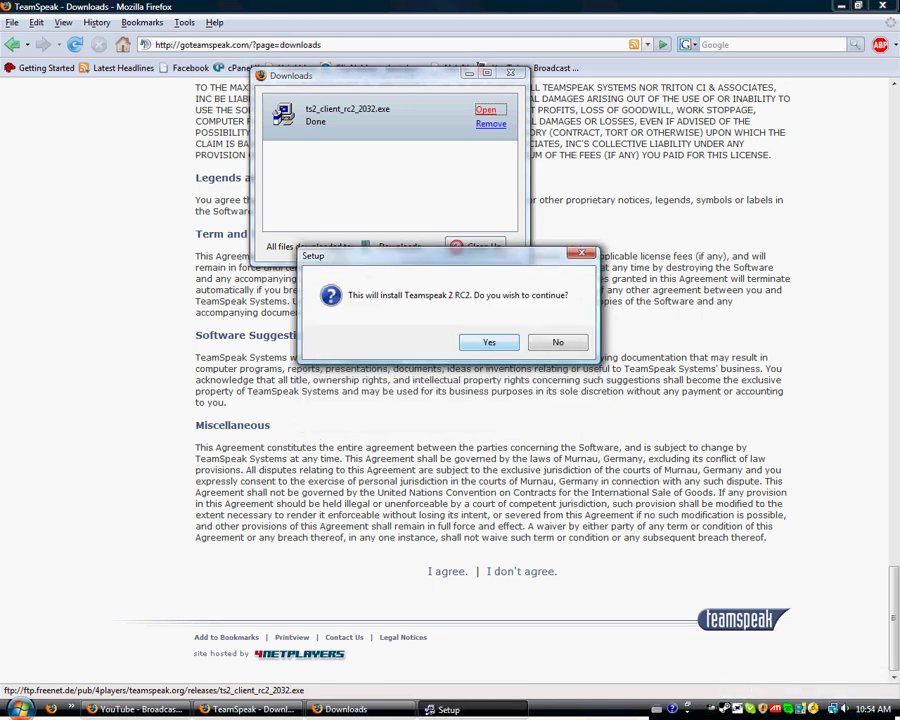
- Install TeamSpeak 2 RC2 with the default folder, Teamspeak2 RC2 start menu folder and desktop icon
{"action": "key", "text": "Return"}
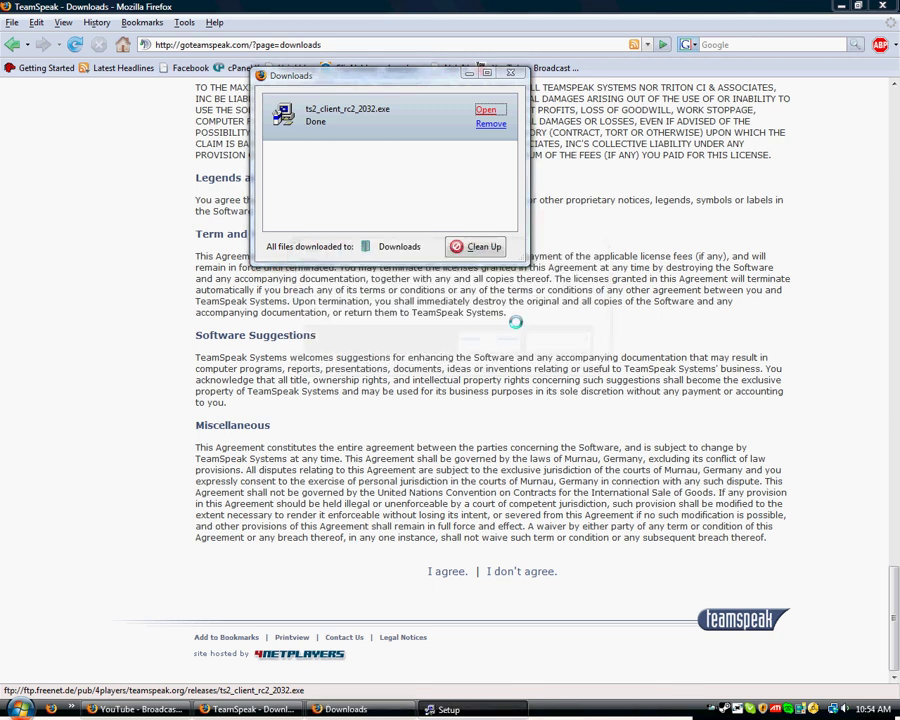
{"action": "left_click", "coordinate": [841, 6]}
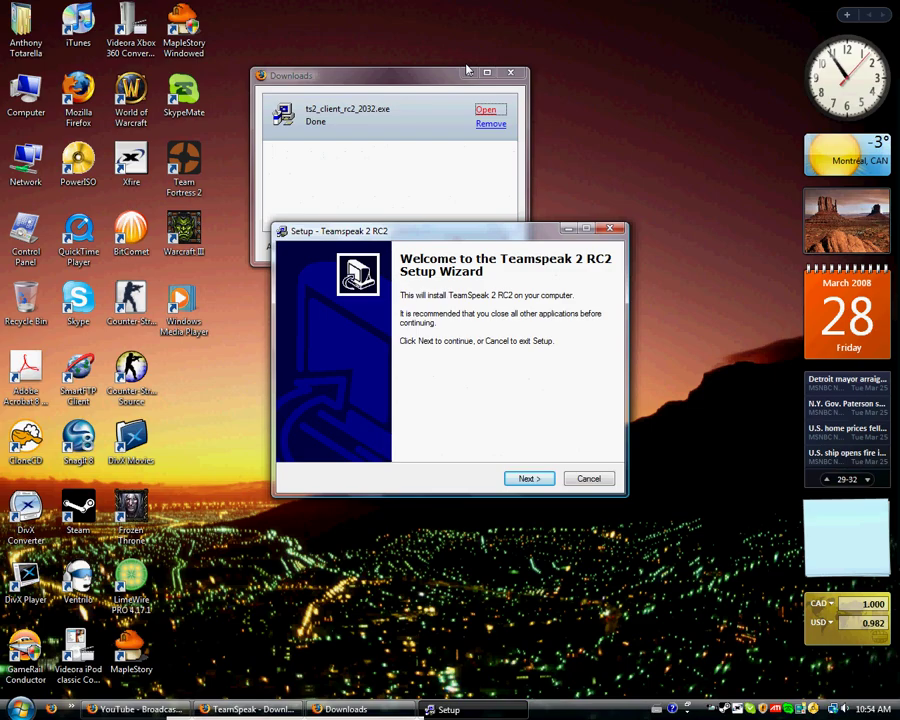
{"action": "left_click_drag", "start_coordinate": [406, 232], "coordinate": [403, 205]}
{"action": "key", "text": "Return"}
{"action": "left_click", "coordinate": [307, 409]}
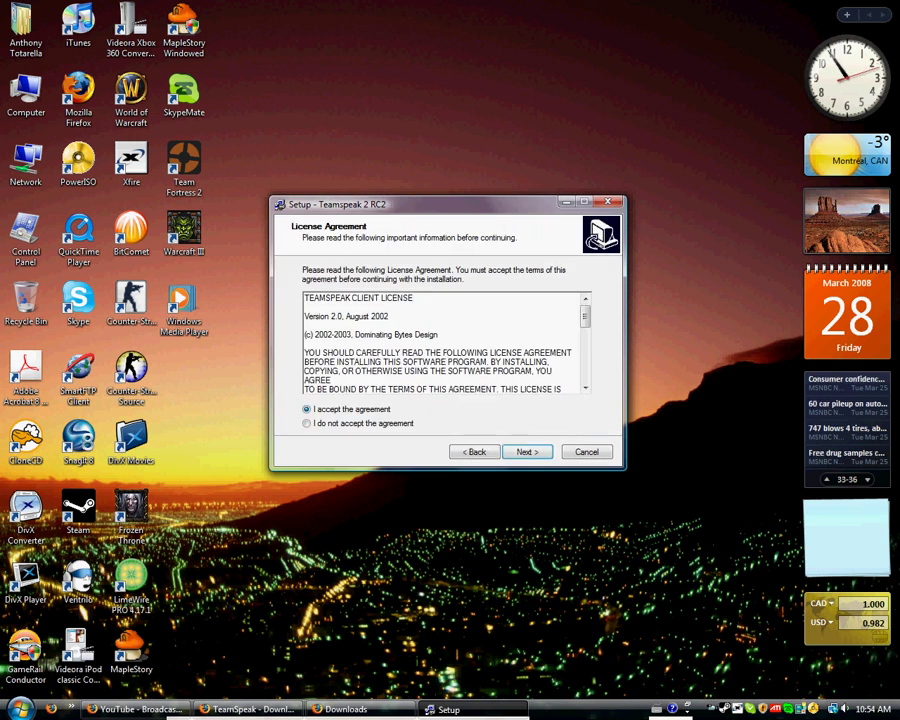
{"action": "key", "text": "Return"}
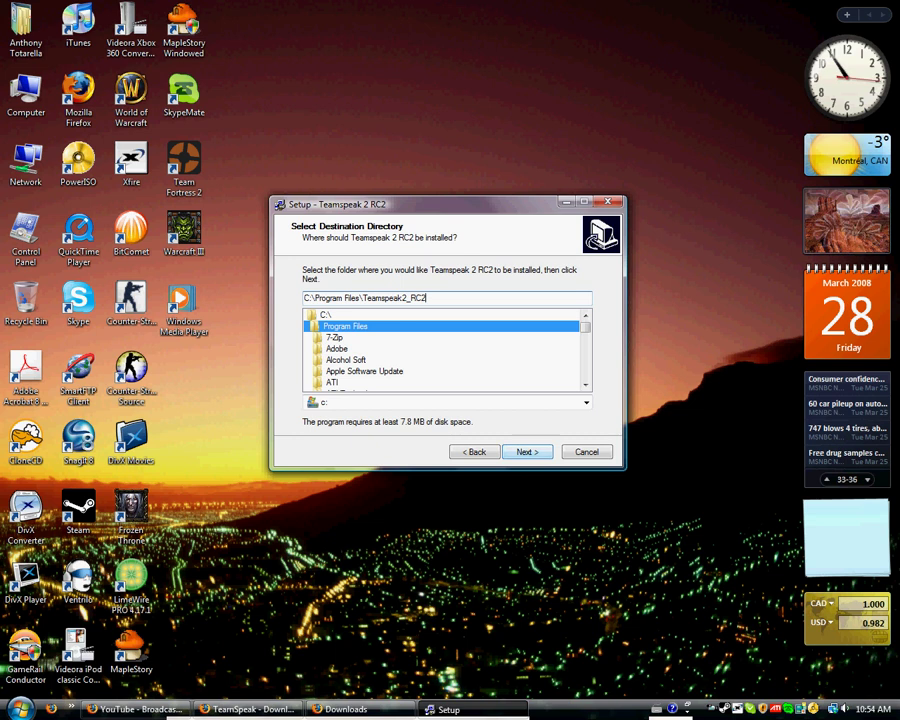
{"action": "key", "text": "Return"}
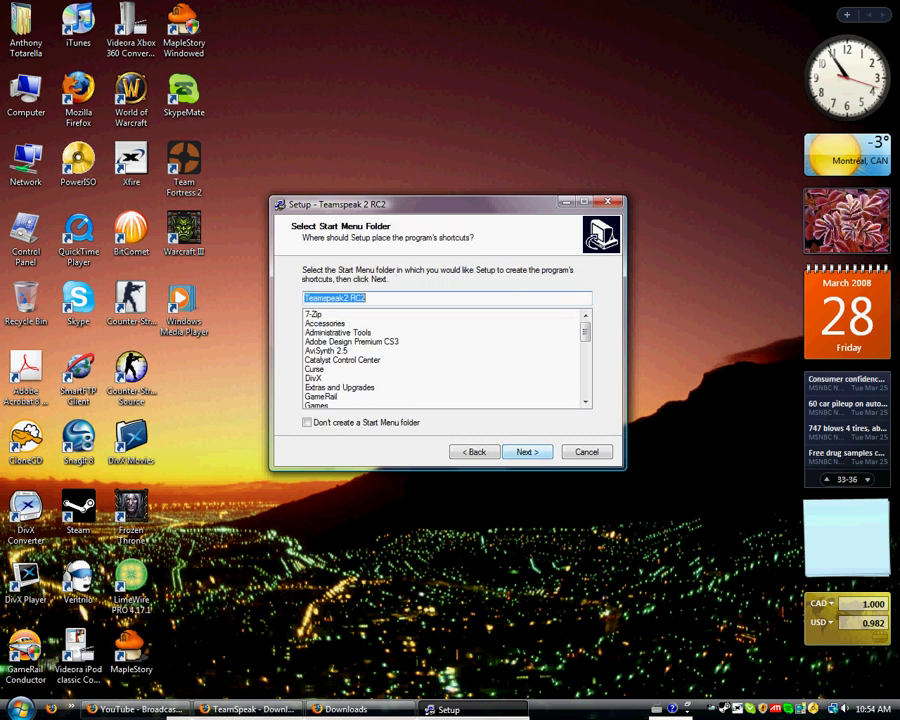
{"action": "key", "text": "Return"}
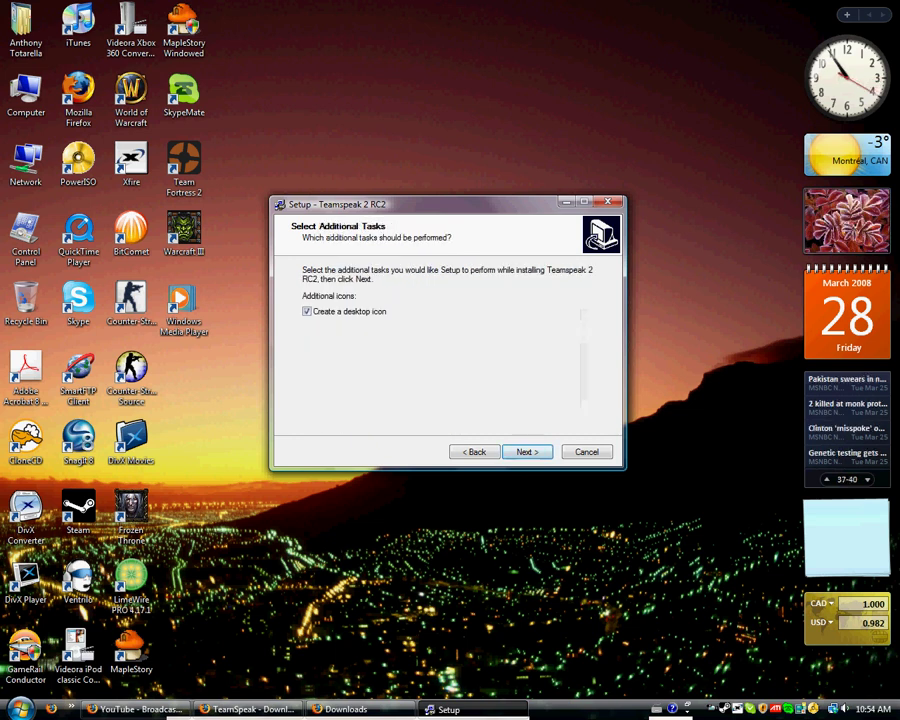
{"action": "key", "text": "Return"}
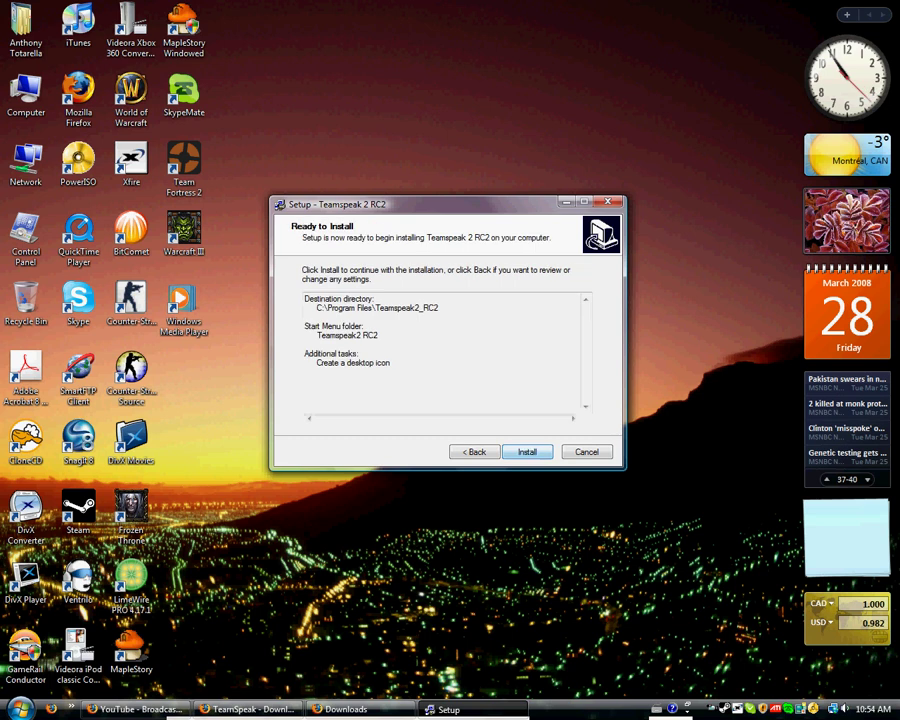
{"action": "key", "text": "Return"}
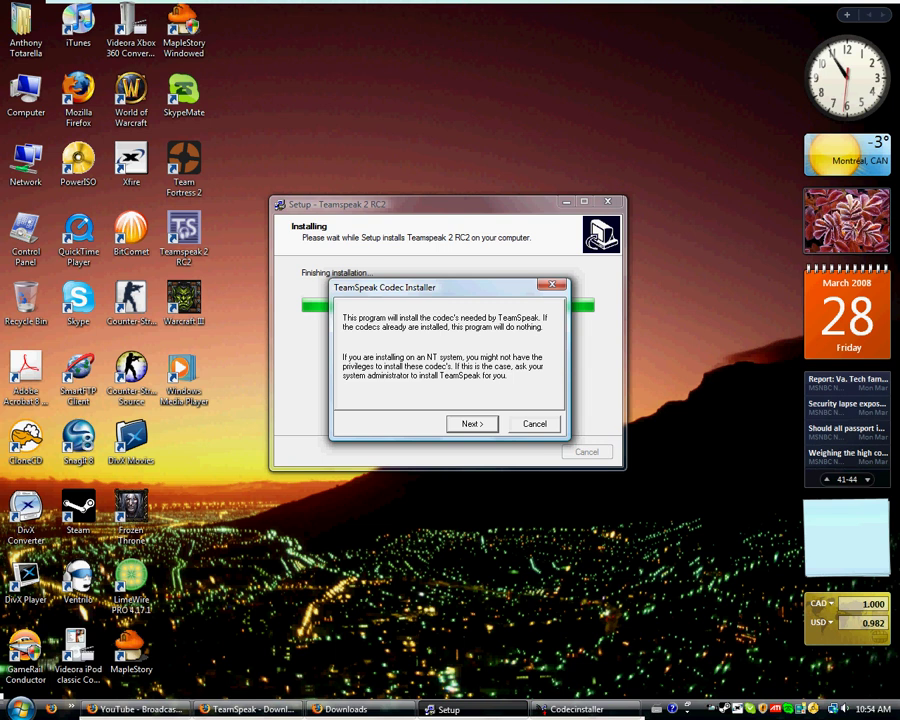
- Install the new TeamSpeak codecs and dismiss the codec installer
{"action": "mouse_move", "coordinate": [469, 296]}
{"action": "left_mouse_down"}
{"action": "mouse_move", "coordinate": [465, 184]}
{"action": "mouse_move", "coordinate": [422, 278]}
{"action": "left_mouse_up"}
{"action": "left_click", "coordinate": [427, 403]}
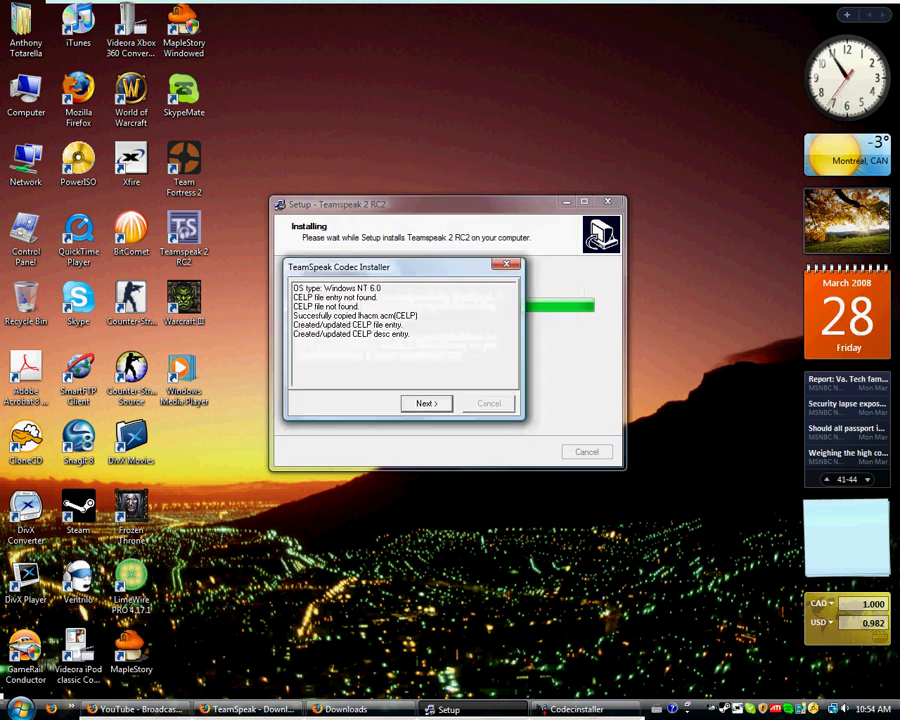
{"action": "key", "text": "Return"}
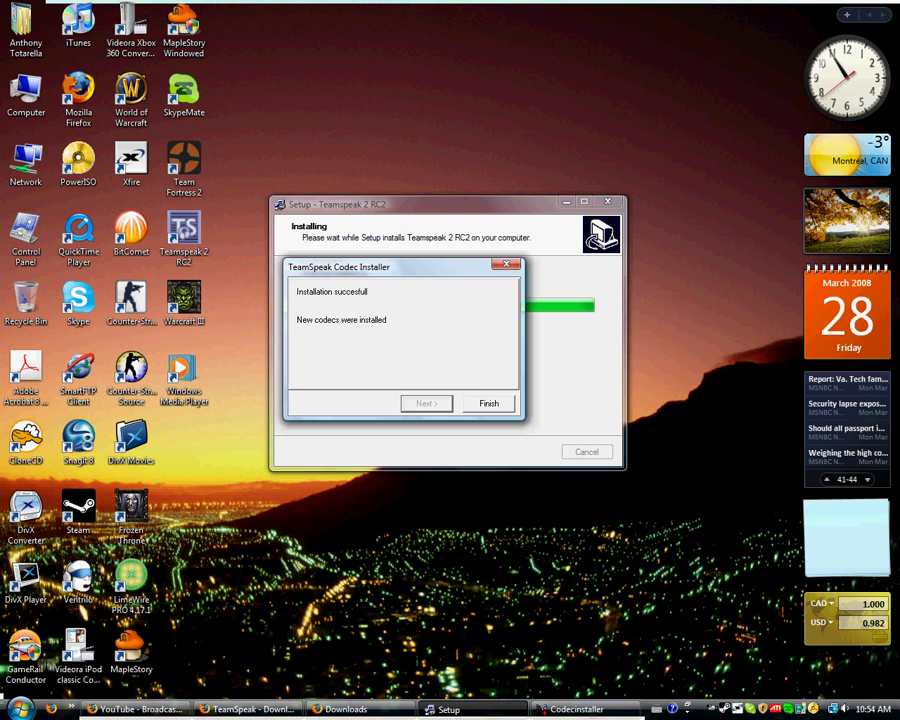
{"action": "left_click_drag", "start_coordinate": [388, 270], "coordinate": [463, 262]}
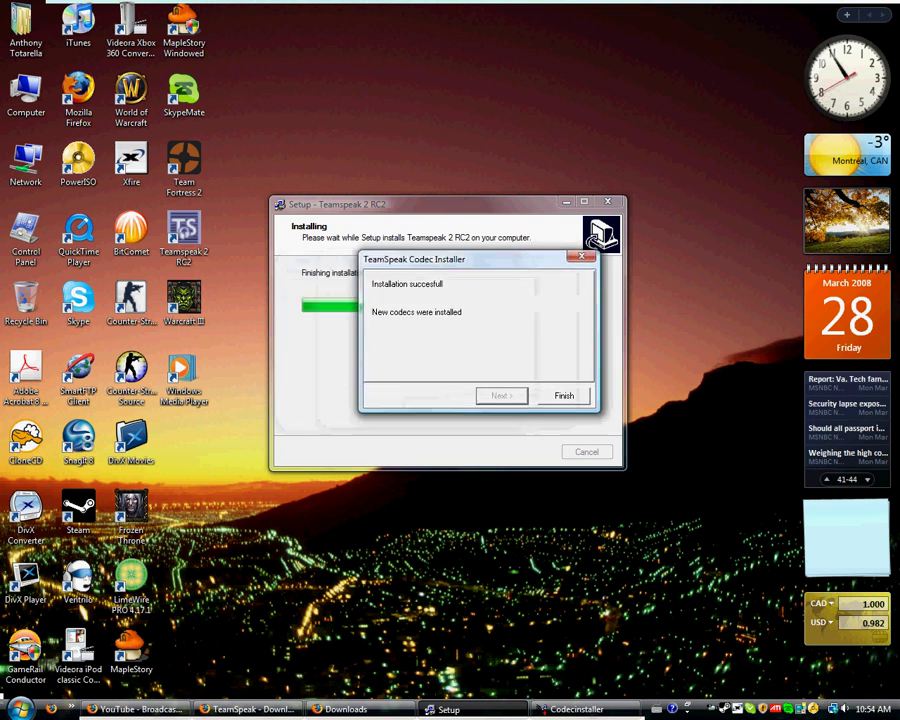
{"action": "left_click", "coordinate": [564, 395]}
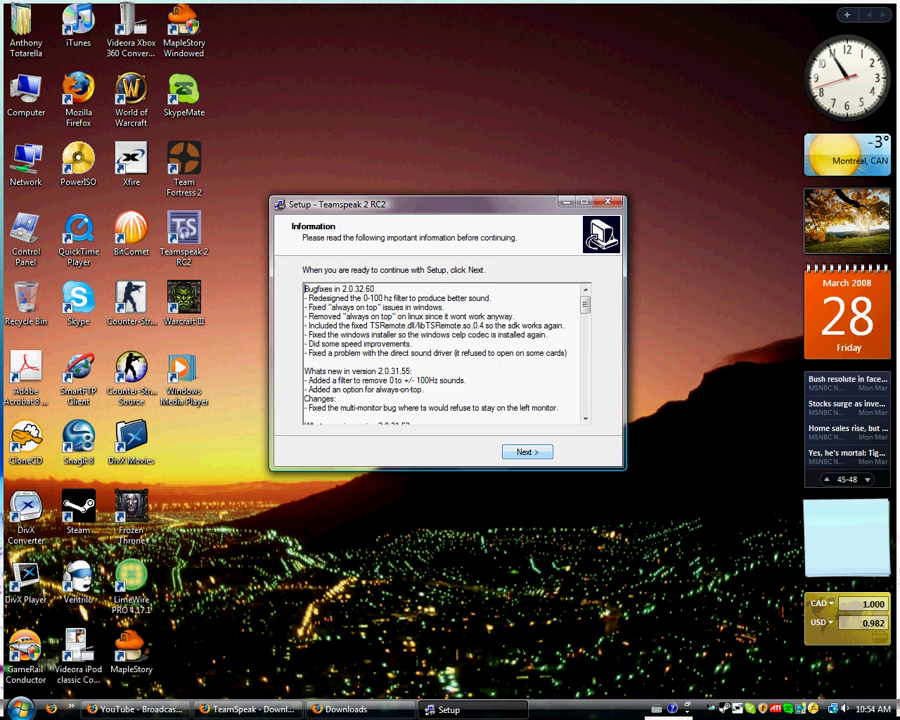
- Finish setup with Launch TeamSpeak turned off and bring back Firefox's downloads page
{"action": "key", "text": "Return"}
{"action": "key", "text": "Tab"}
{"action": "key", "text": "space"}
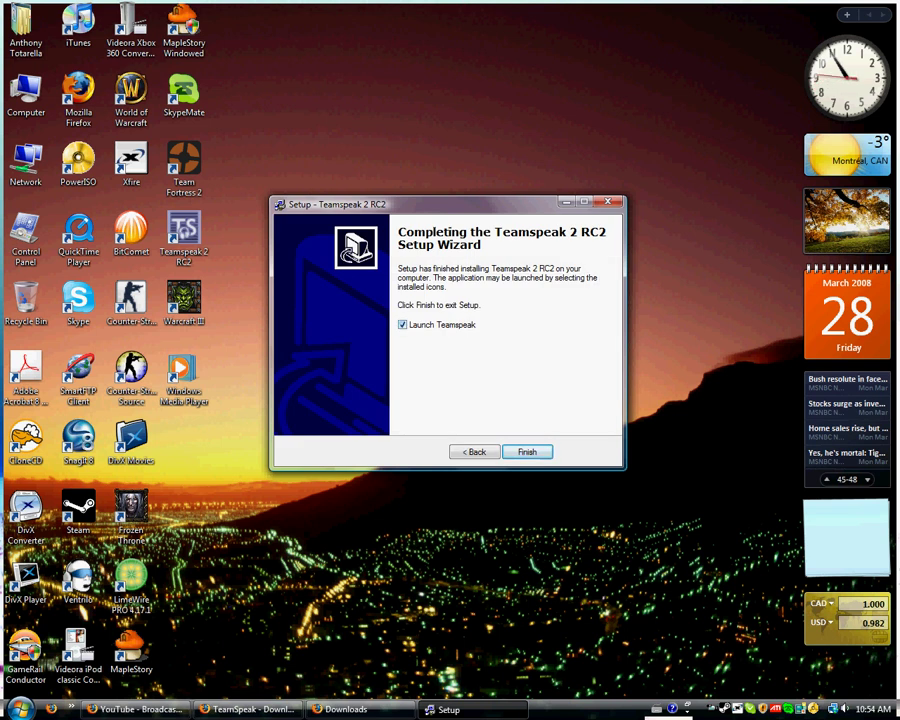
{"action": "key", "text": "space"}
{"action": "left_click", "coordinate": [520, 452]}
{"action": "left_click", "coordinate": [268, 711]}
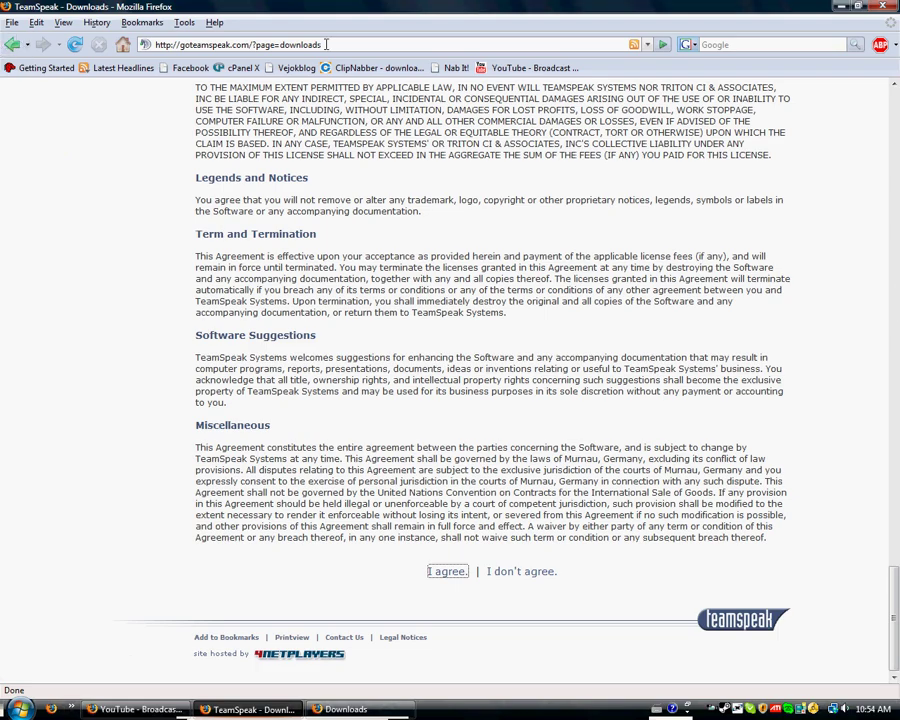
- Return to the goteamspeak.com homepage and start the updated Windows TeamSpeak 2 client download
{"action": "left_click_drag", "start_coordinate": [321, 44], "coordinate": [252, 46]}
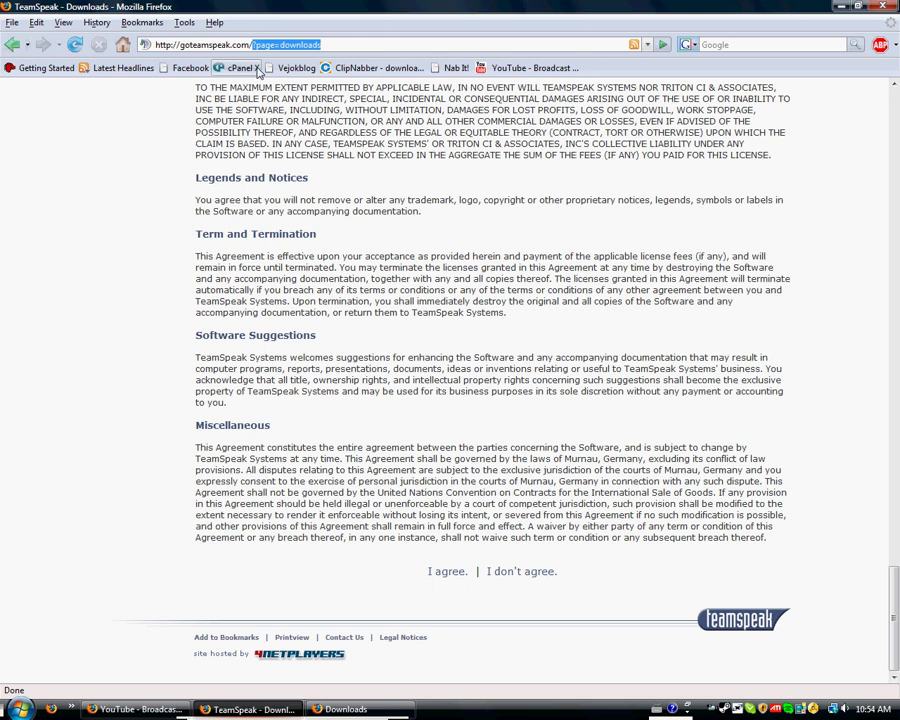
{"action": "key", "text": "BackSpace"}
{"action": "key", "text": "Return"}
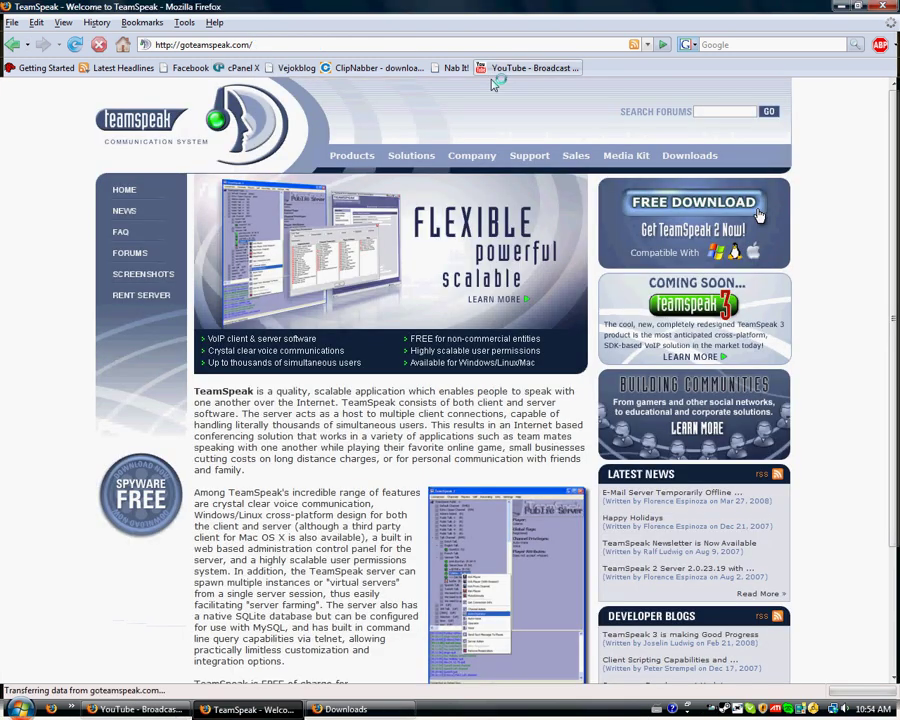
{"action": "left_click", "coordinate": [758, 215]}
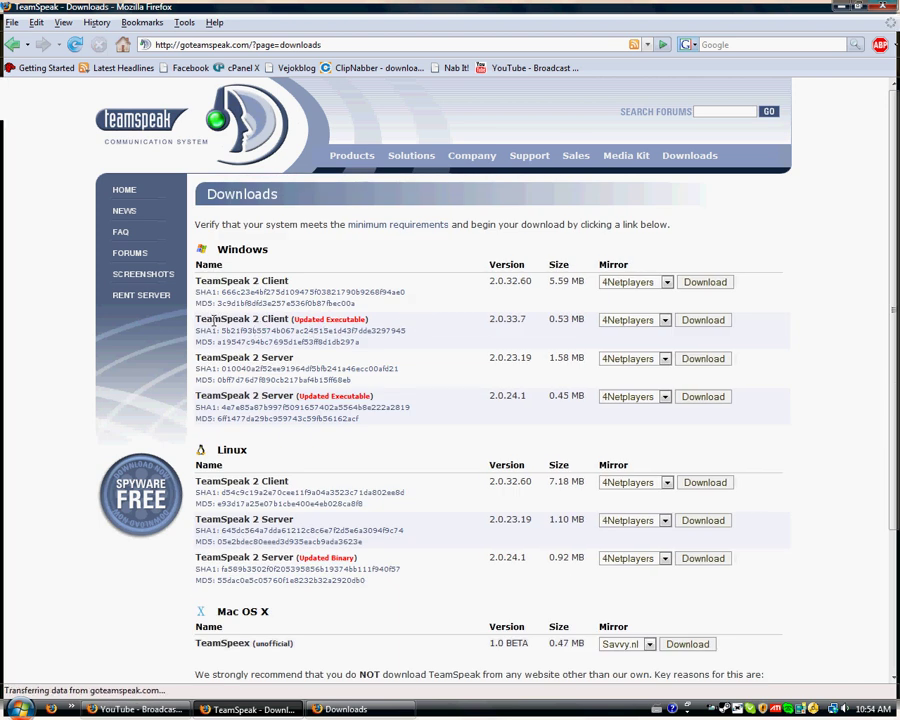
{"action": "left_click_drag", "start_coordinate": [210, 318], "coordinate": [263, 318]}
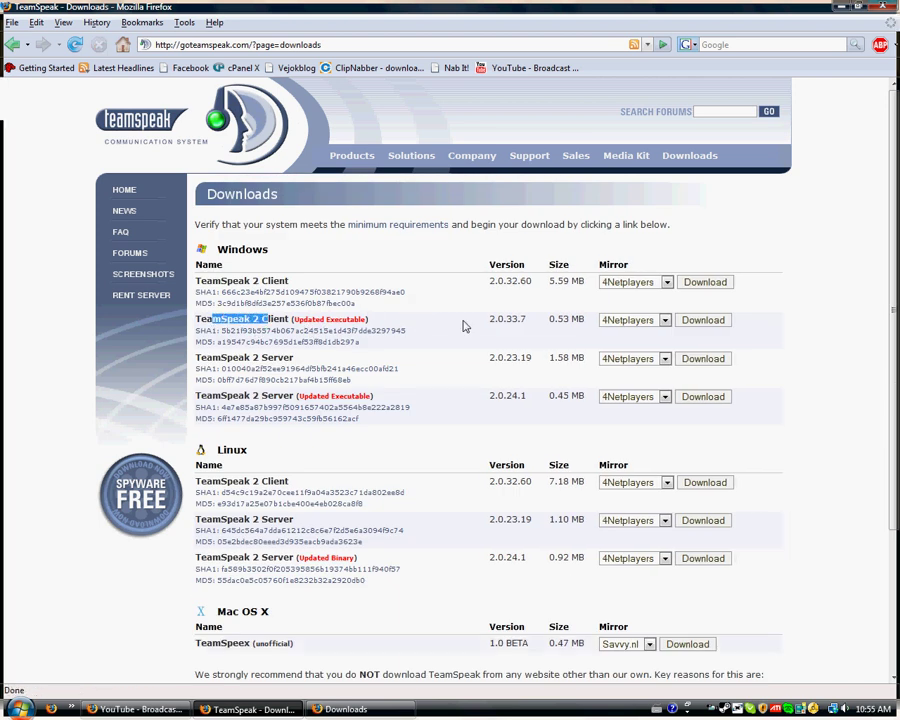
{"action": "left_click_drag", "start_coordinate": [505, 319], "coordinate": [546, 330]}
{"action": "left_click", "coordinate": [548, 328]}
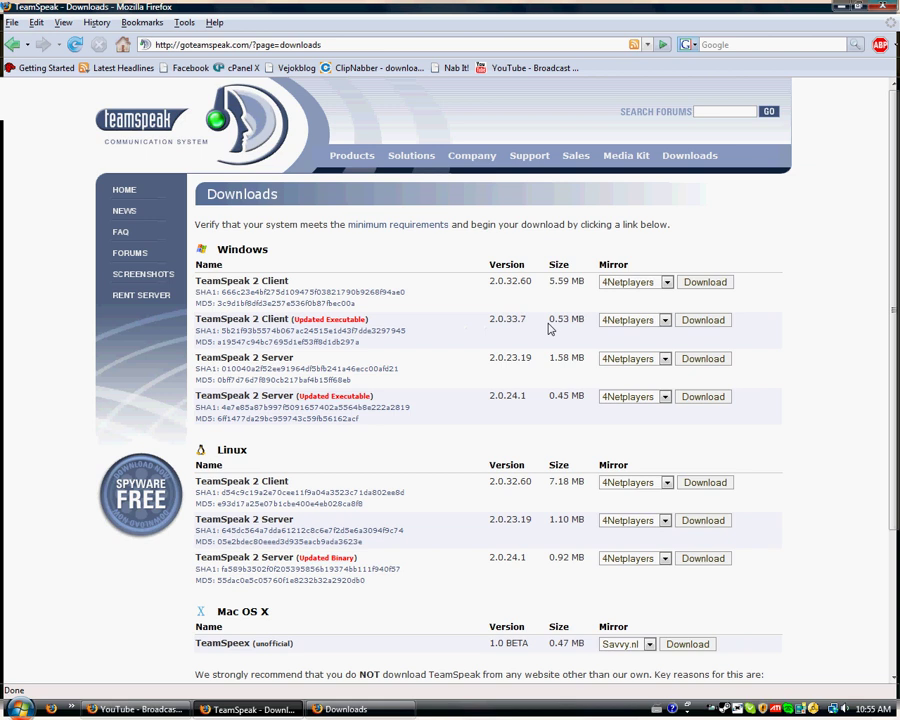
{"action": "left_click", "coordinate": [690, 319]}
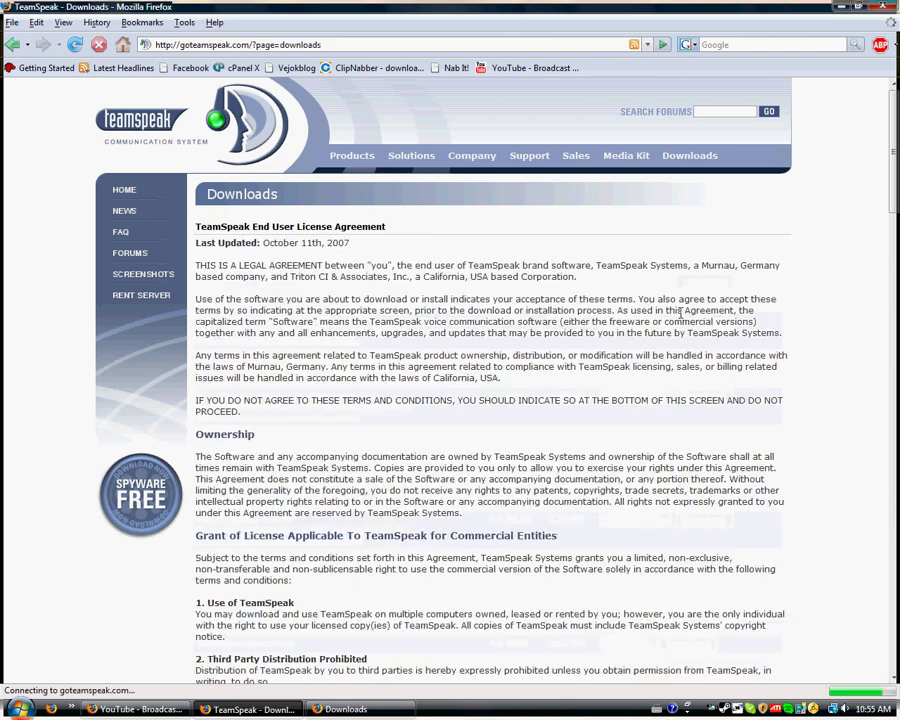
{"action": "scroll", "coordinate": [540, 318], "scroll_direction": "down", "scroll_amount": 15}
{"action": "scroll", "coordinate": [537, 323], "scroll_direction": "down", "scroll_amount": 20}
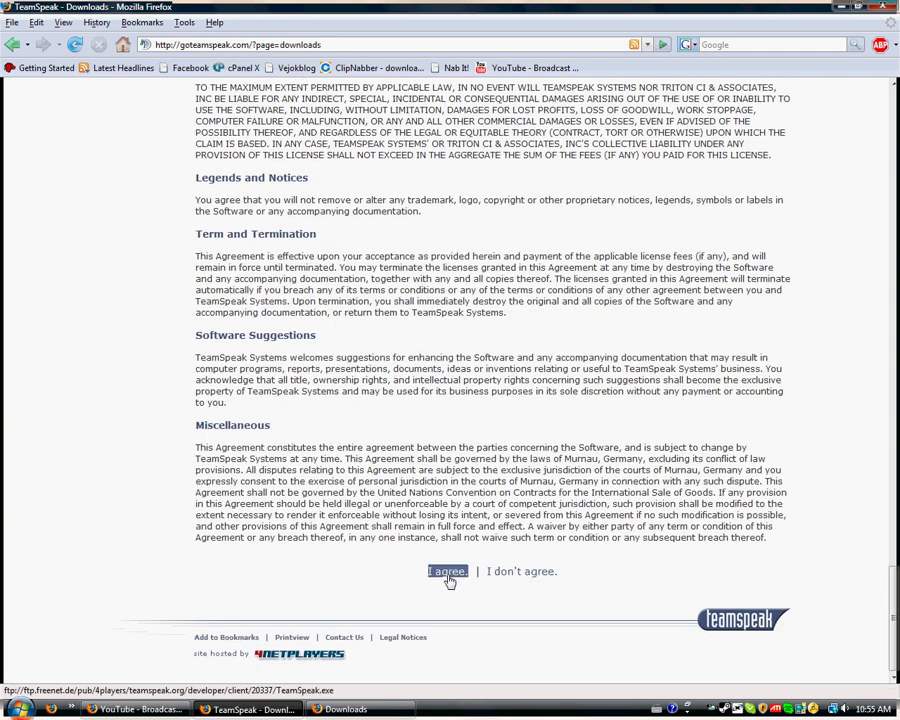
- Save the 'I agree.' link as TeamSpeak.exe on the Desktop
{"action": "right_click", "coordinate": [462, 572]}
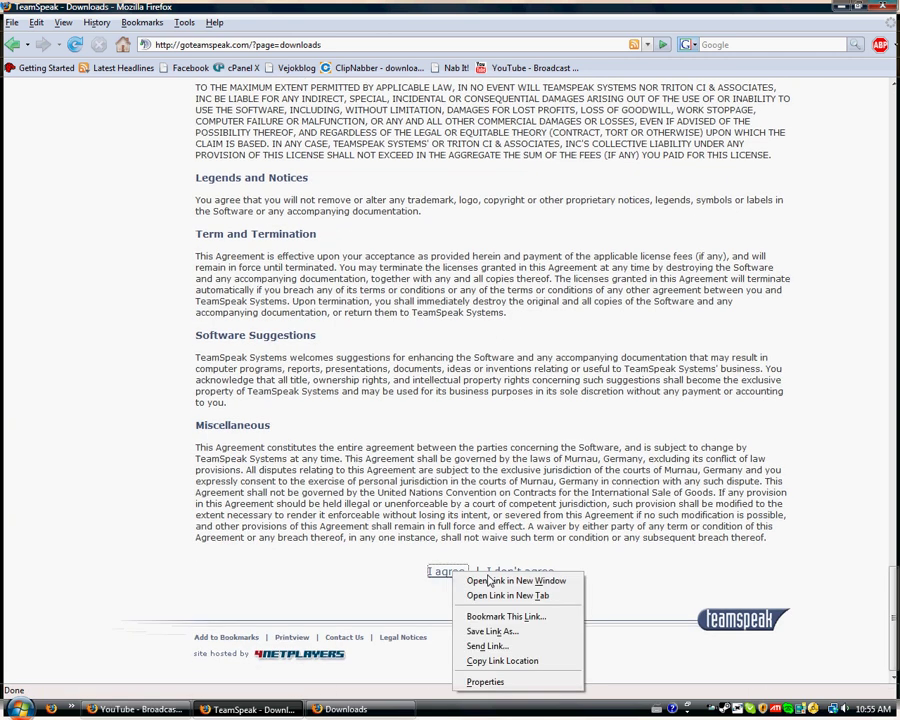
{"action": "left_click", "coordinate": [505, 632]}
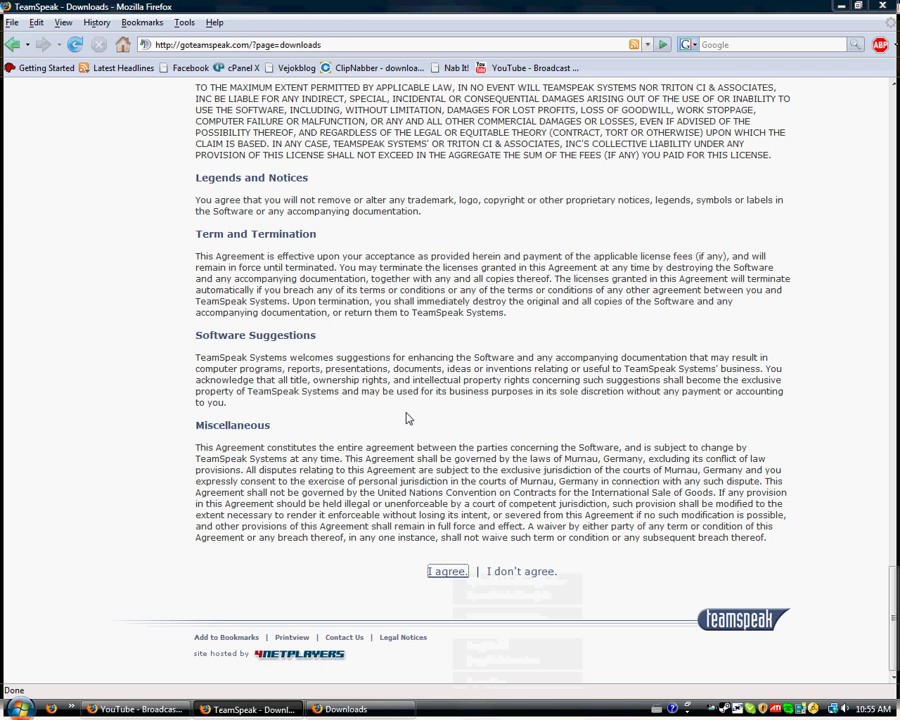
{"action": "left_click", "coordinate": [44, 125]}
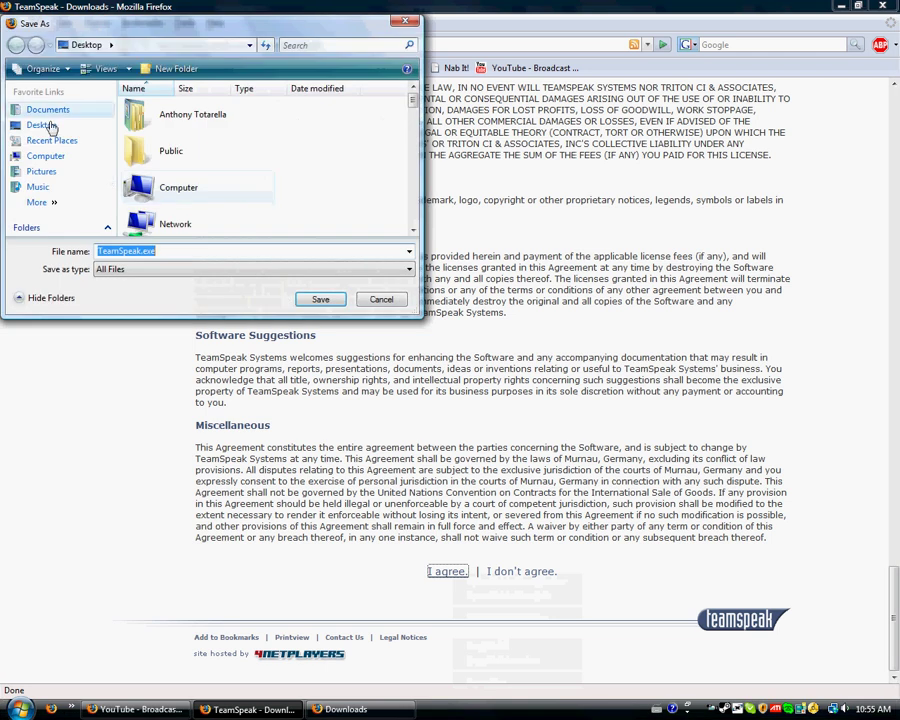
{"action": "left_click", "coordinate": [320, 299]}
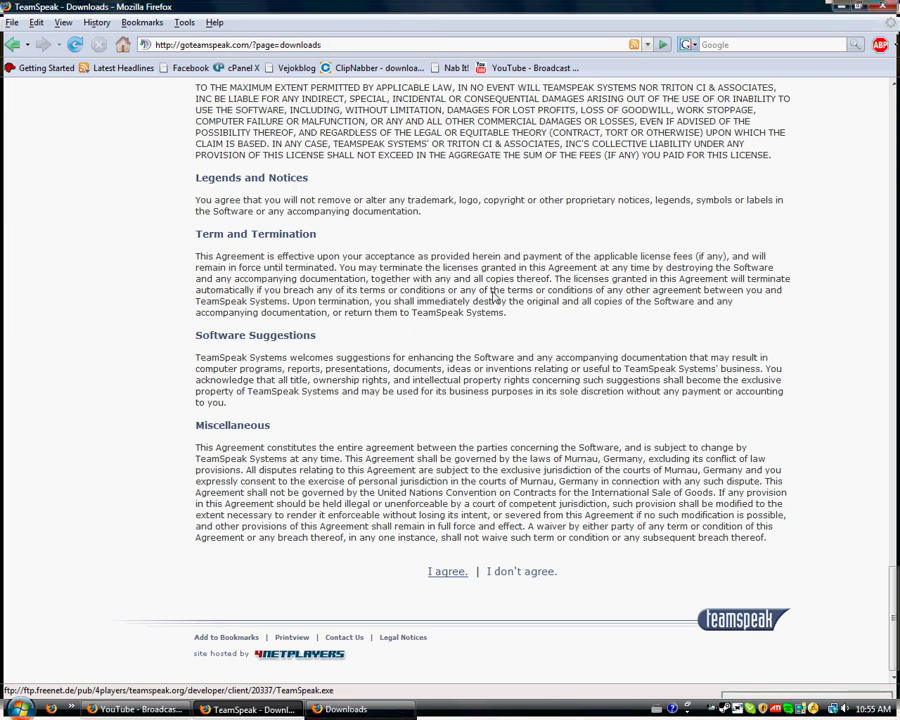
- Minimize Firefox and move the TeamSpeak.exe icon next to Counter-Strike Source
{"action": "left_click", "coordinate": [843, 9]}
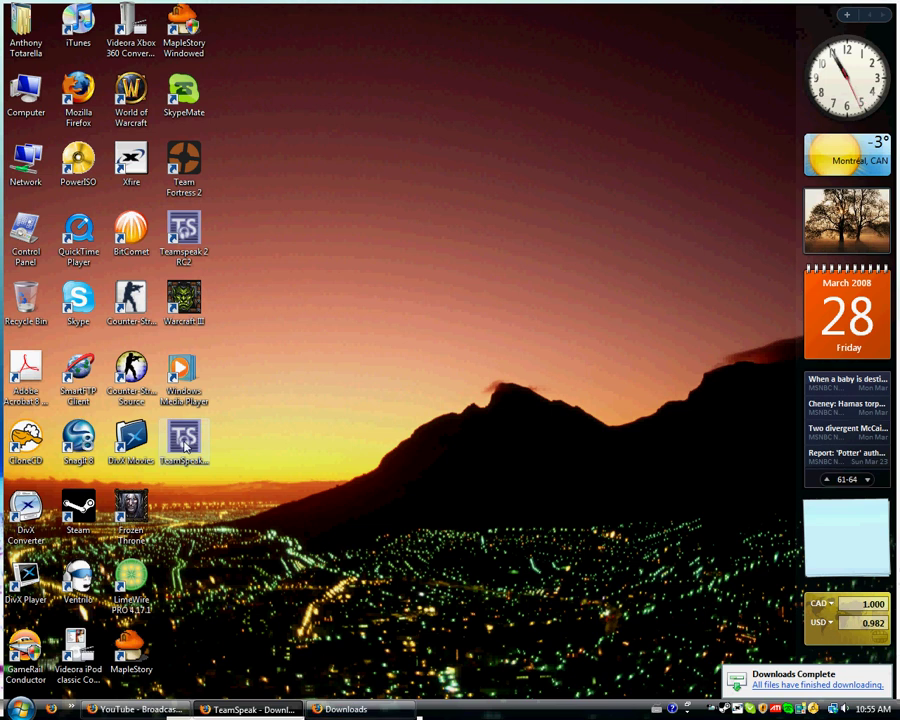
{"action": "mouse_move", "coordinate": [184, 440]}
{"action": "left_mouse_down"}
{"action": "mouse_move", "coordinate": [404, 382]}
{"action": "mouse_move", "coordinate": [200, 376]}
{"action": "left_mouse_up"}
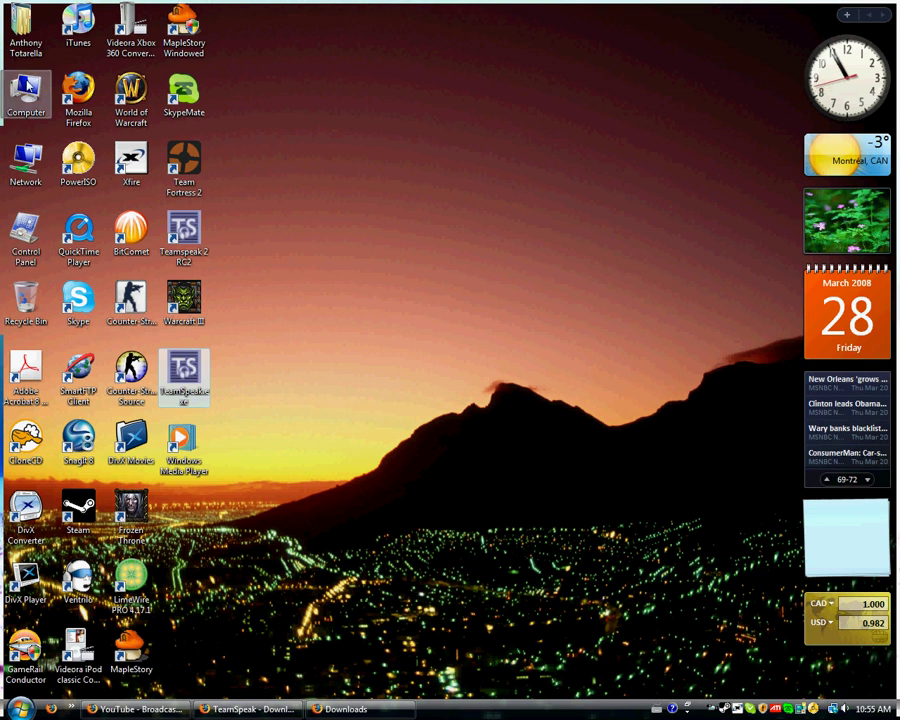
- Open C:\Program Files\Teamspeak2_RC2 and move the new TeamSpeak.exe in, replacing the old one
{"action": "double_click", "coordinate": [26, 93]}
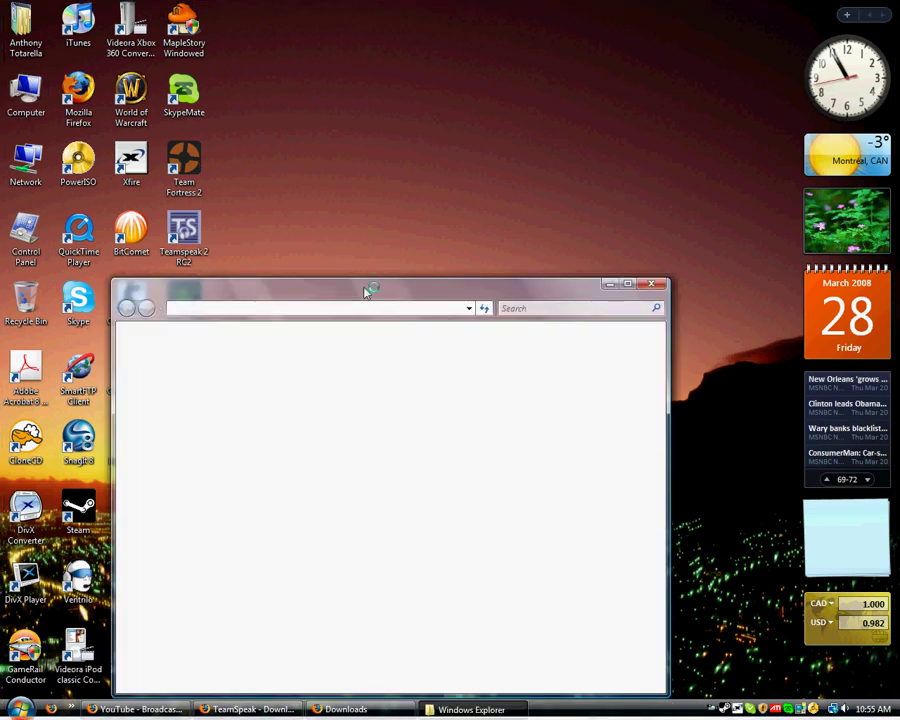
{"action": "mouse_move", "coordinate": [368, 287]}
{"action": "left_mouse_down"}
{"action": "mouse_move", "coordinate": [446, 176]}
{"action": "mouse_move", "coordinate": [372, 181]}
{"action": "mouse_move", "coordinate": [452, 122]}
{"action": "left_mouse_up"}
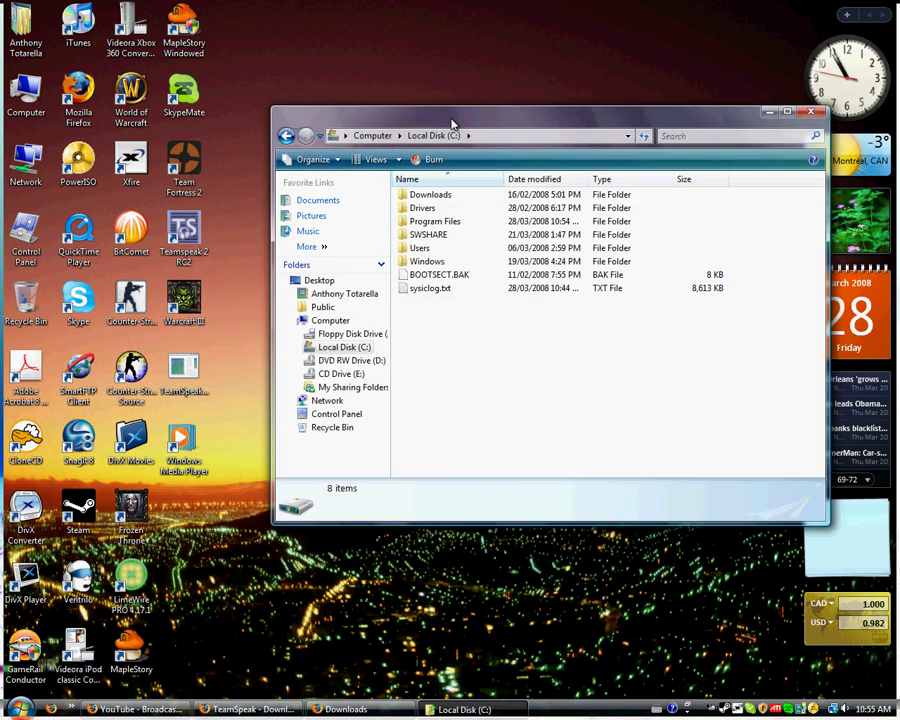
{"action": "double_click", "coordinate": [448, 221]}
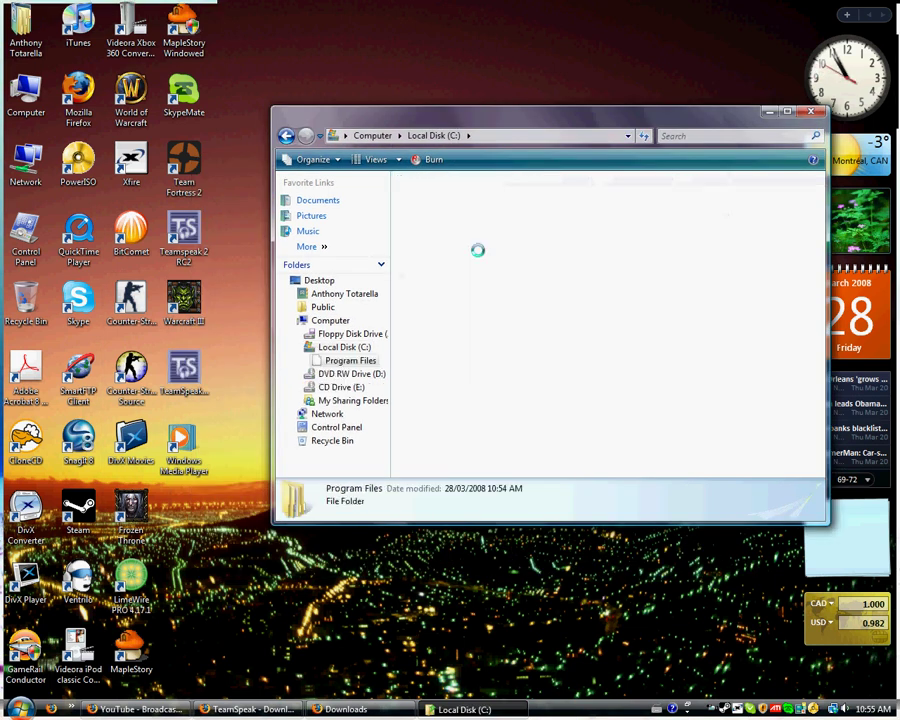
{"action": "scroll", "coordinate": [485, 272], "scroll_direction": "down", "scroll_amount": 15}
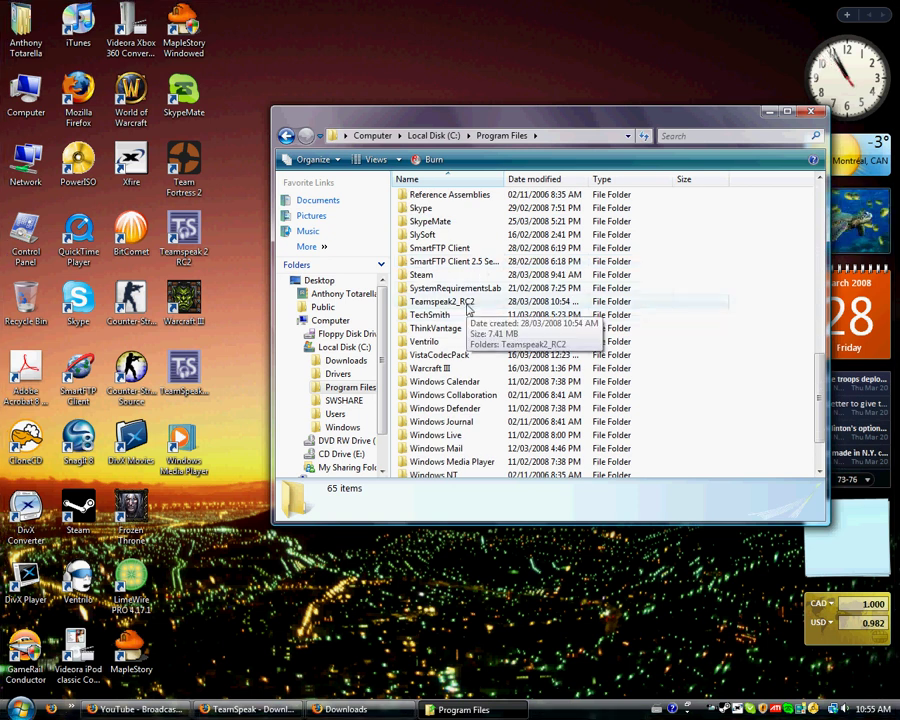
{"action": "double_click", "coordinate": [468, 308]}
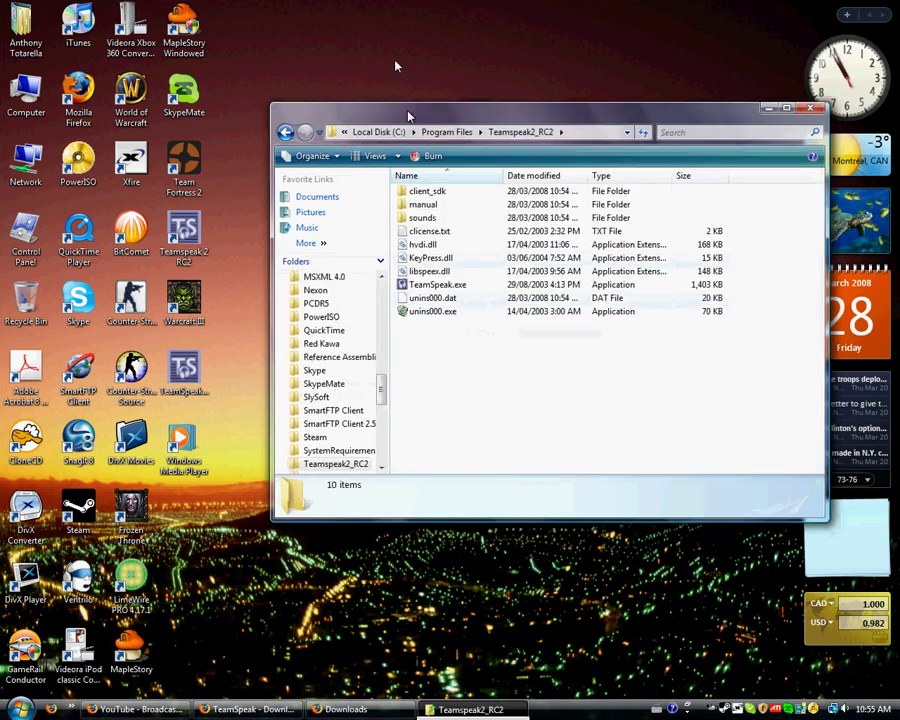
{"action": "mouse_move", "coordinate": [400, 117]}
{"action": "left_mouse_down"}
{"action": "mouse_move", "coordinate": [396, 62]}
{"action": "mouse_move", "coordinate": [396, 70]}
{"action": "left_mouse_up"}
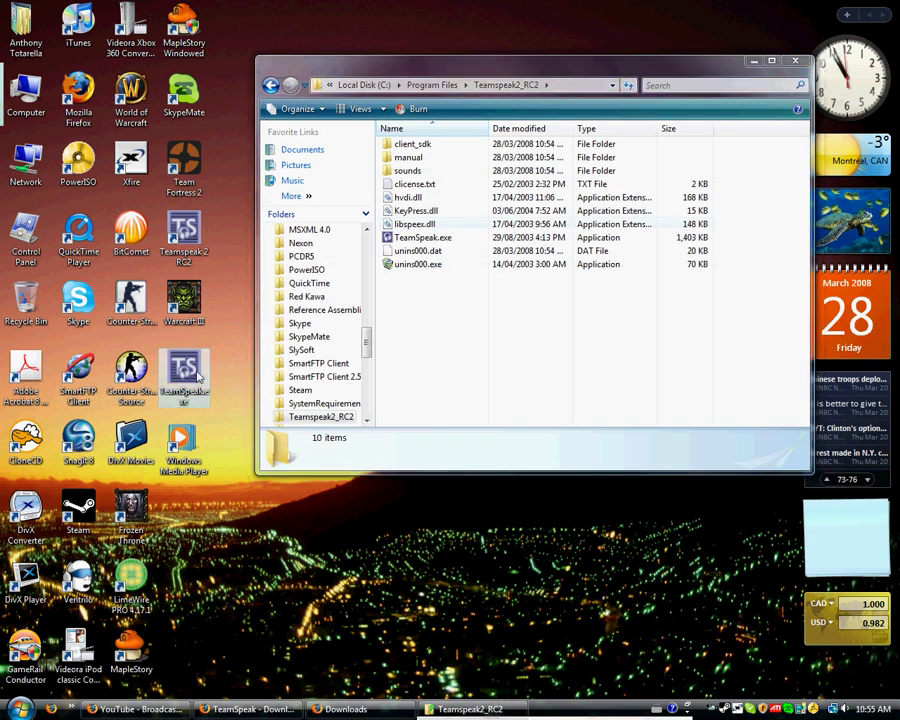
{"action": "mouse_move", "coordinate": [198, 377]}
{"action": "left_mouse_down"}
{"action": "mouse_move", "coordinate": [474, 368]}
{"action": "mouse_move", "coordinate": [480, 362]}
{"action": "mouse_move", "coordinate": [468, 352]}
{"action": "left_mouse_up"}
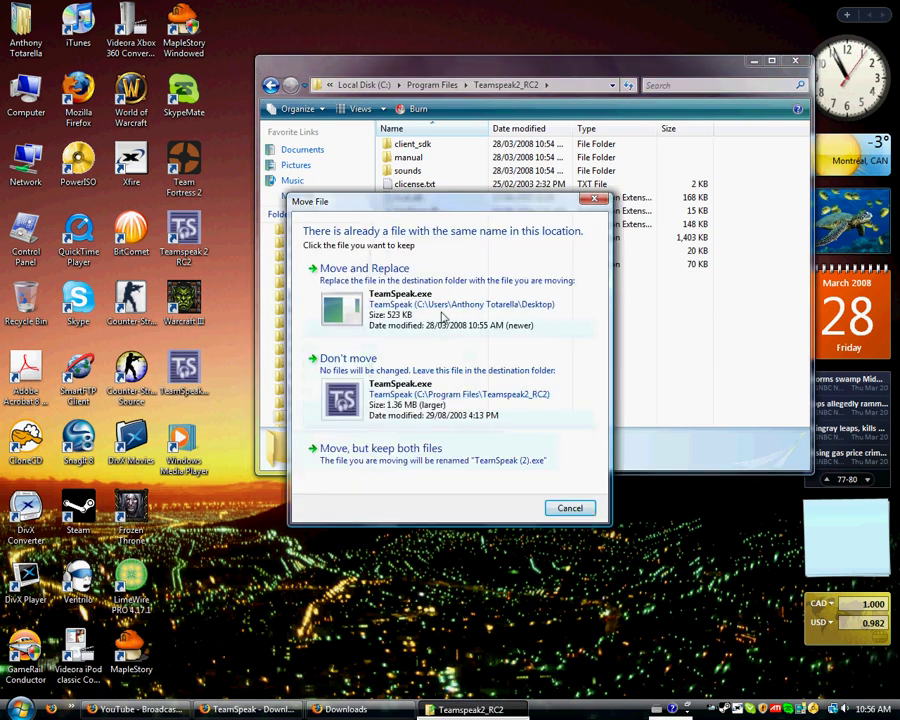
{"action": "left_click", "coordinate": [443, 318]}
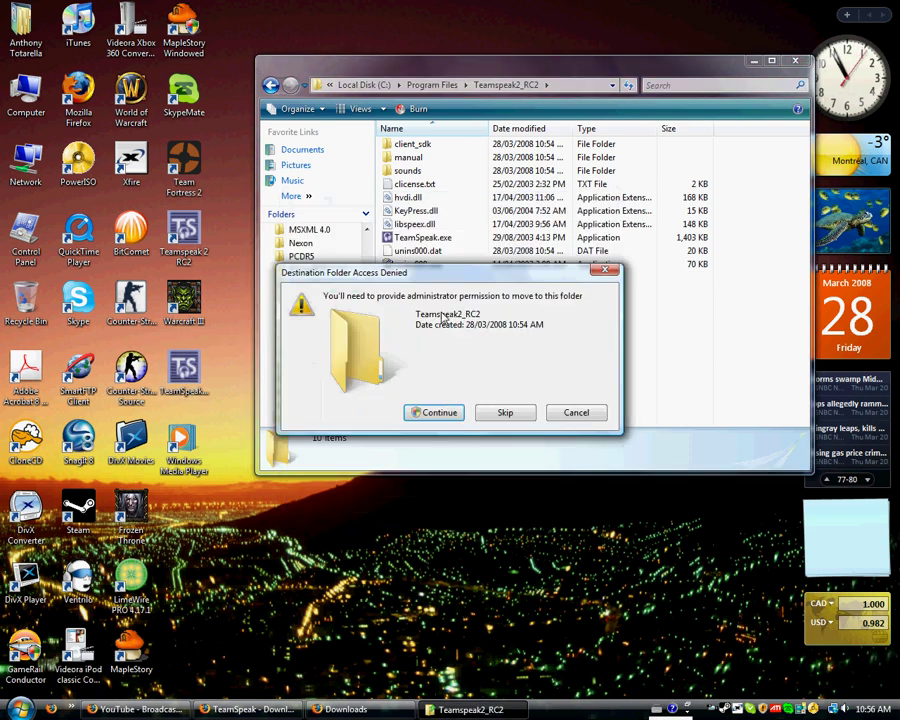
{"action": "left_click", "coordinate": [436, 412]}
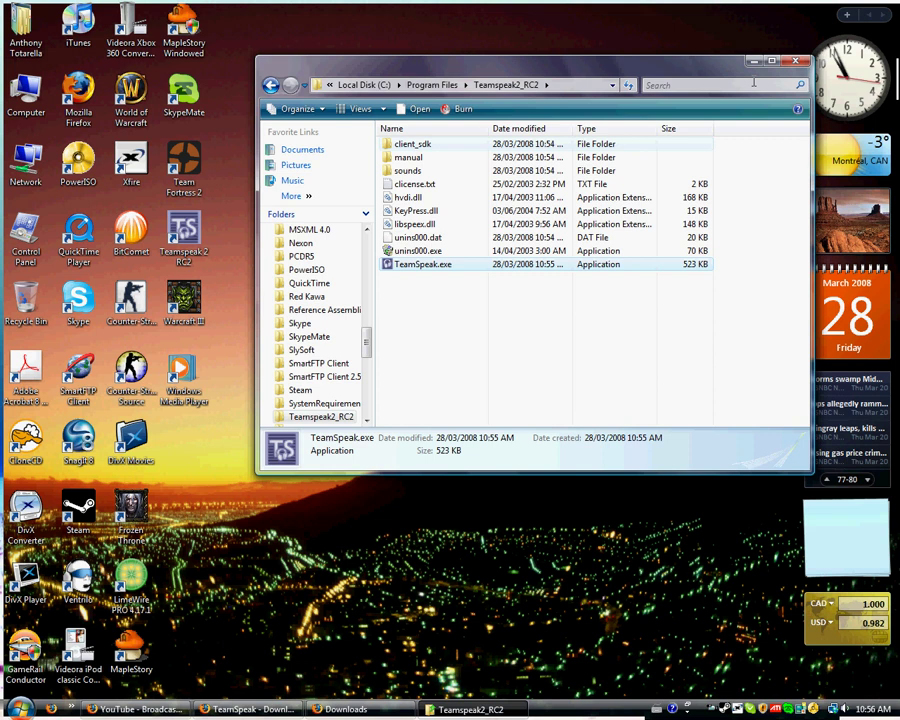
- Close the folder, start TeamSpeak 2 RC2 and open the Connect To Server window
{"action": "key", "text": "alt+F4"}
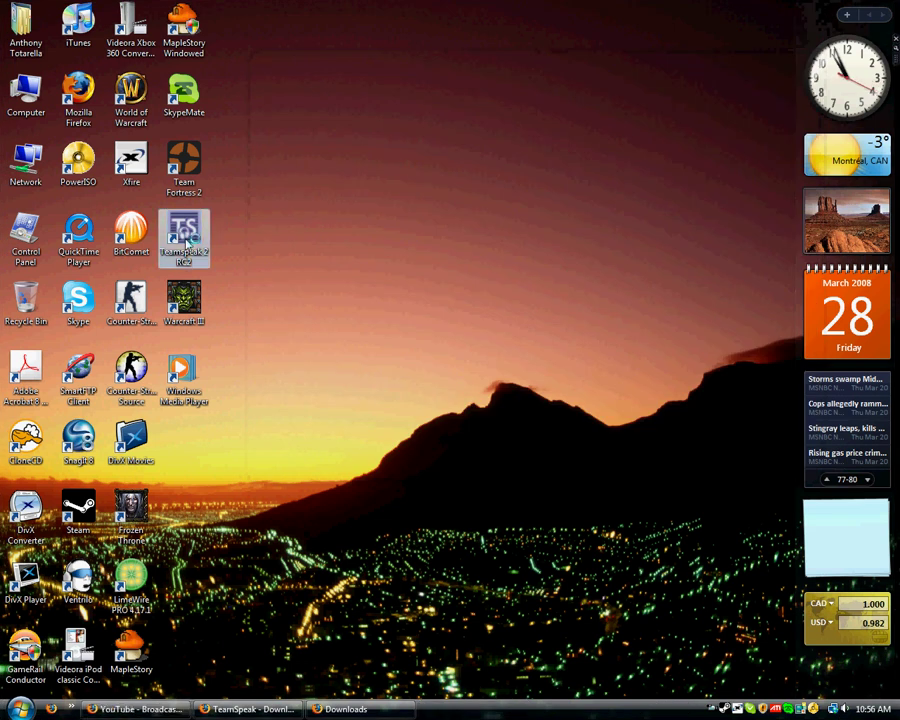
{"action": "left_click", "coordinate": [187, 240]}
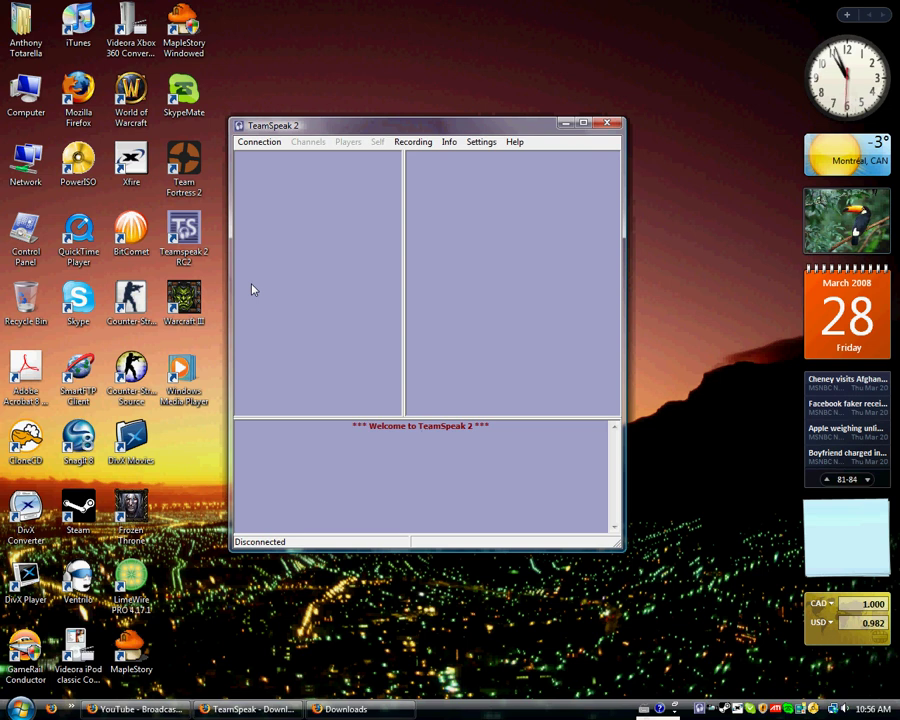
{"action": "mouse_move", "coordinate": [350, 125]}
{"action": "left_mouse_down"}
{"action": "mouse_move", "coordinate": [424, 145]}
{"action": "mouse_move", "coordinate": [298, 95]}
{"action": "mouse_move", "coordinate": [459, 95]}
{"action": "left_mouse_up"}
{"action": "left_click", "coordinate": [386, 115]}
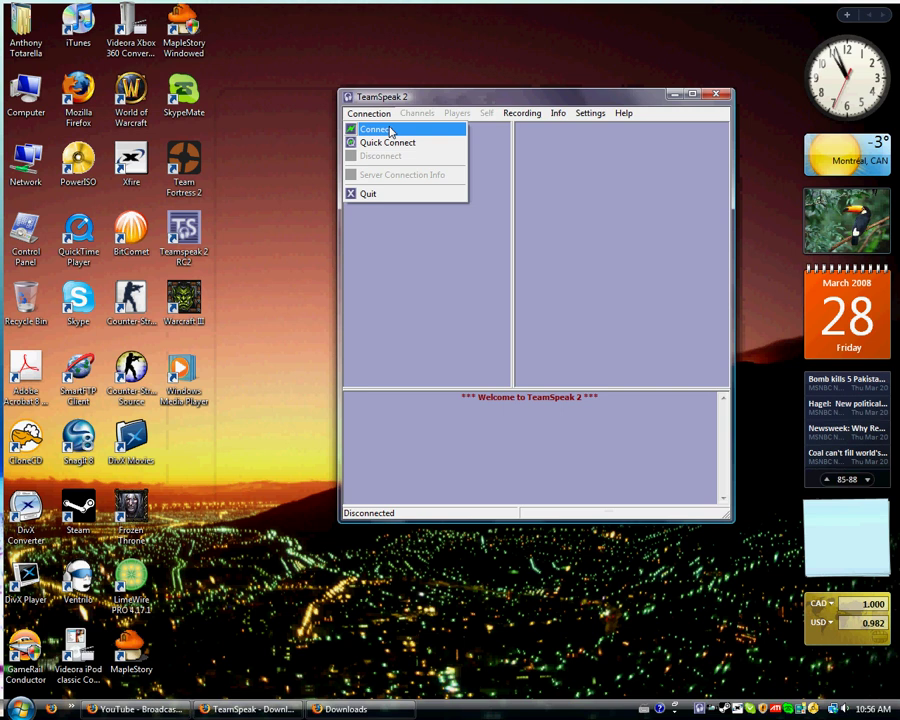
{"action": "left_click", "coordinate": [376, 129]}
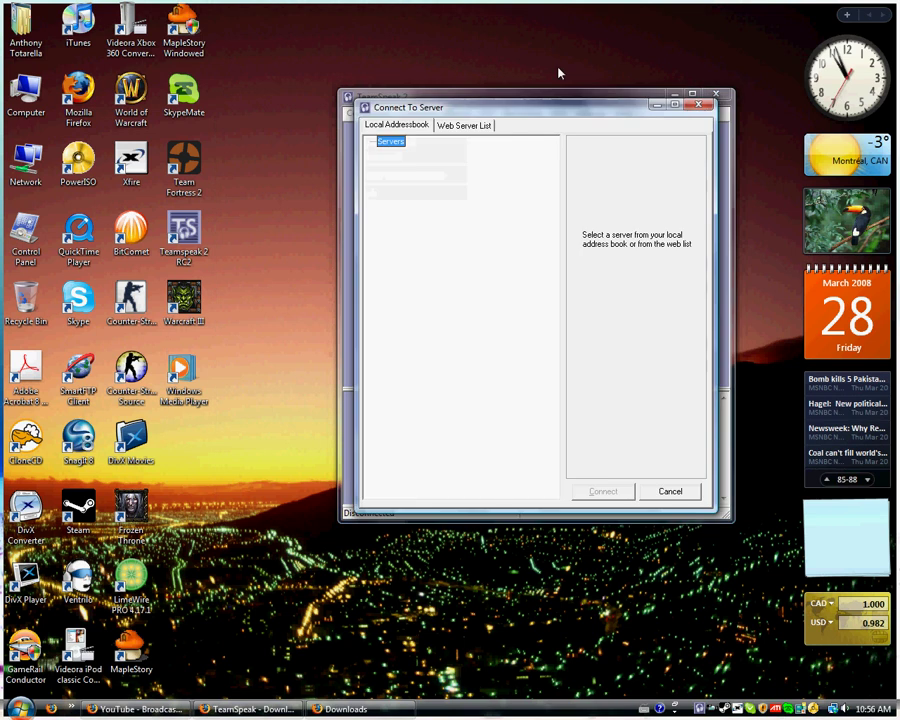
{"action": "right_click", "coordinate": [397, 144]}
{"action": "key", "text": "Escape"}
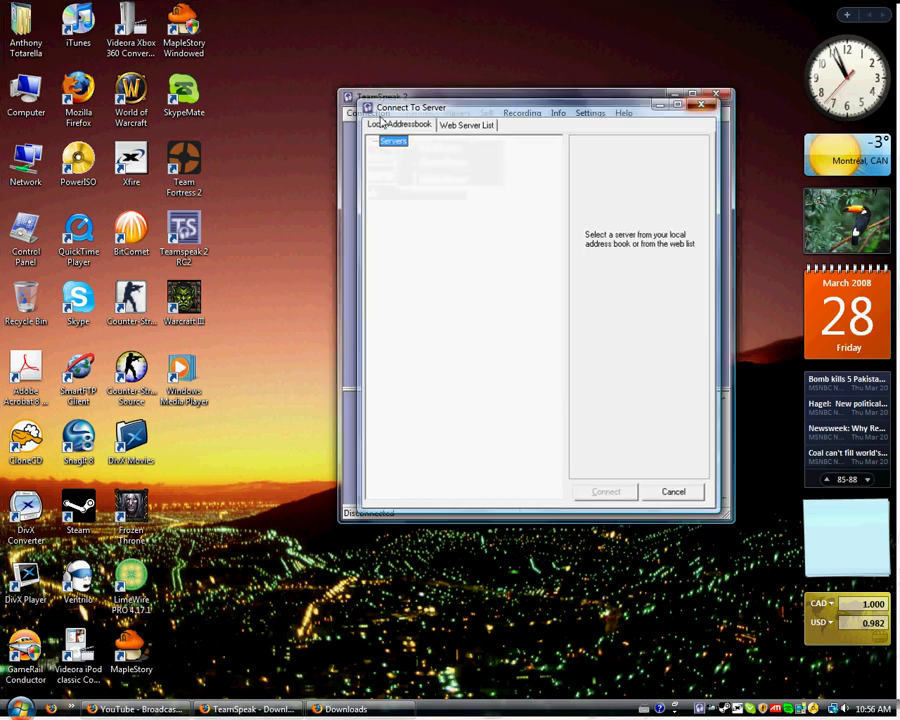
{"action": "key", "text": "Escape"}
{"action": "left_click", "coordinate": [368, 113]}
{"action": "left_click", "coordinate": [376, 128]}
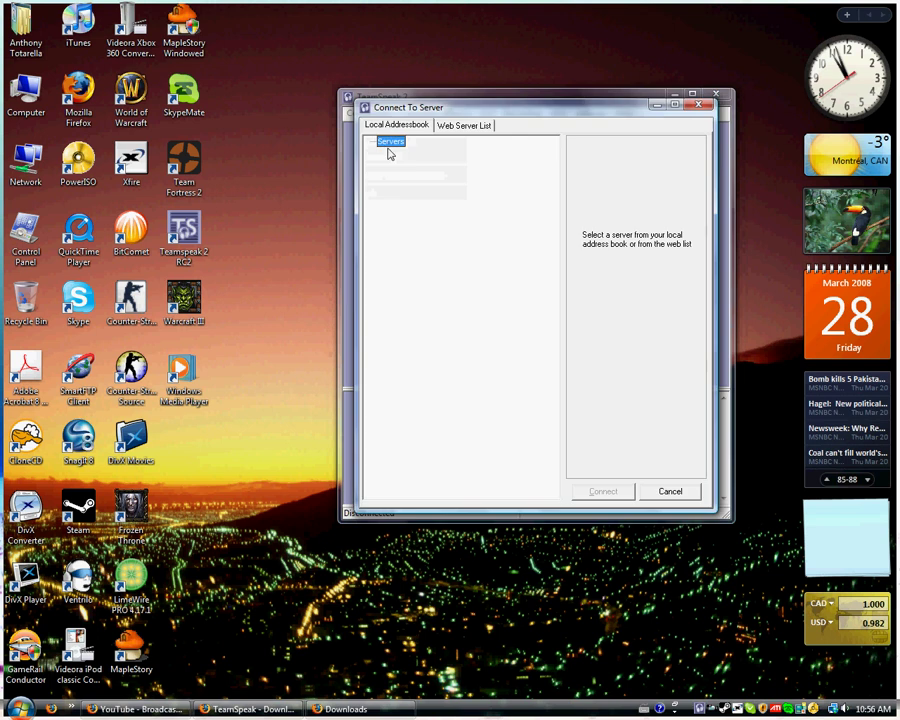
- Add a server entry named Random to the address book and select its Server Address field
{"action": "right_click", "coordinate": [389, 145]}
{"action": "left_click", "coordinate": [408, 151]}
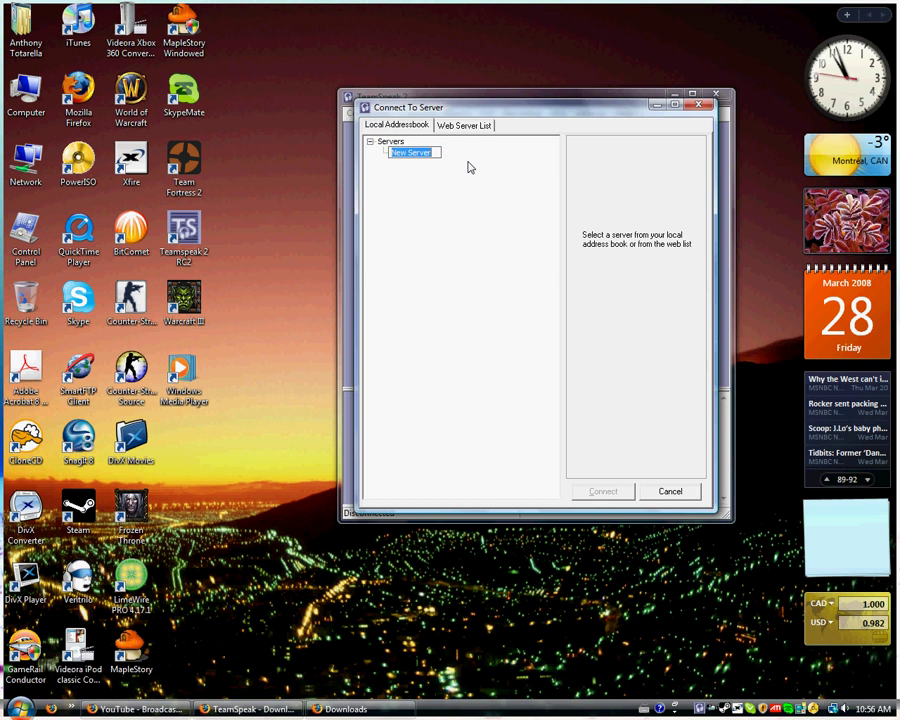
{"action": "type", "text": "Random"}
{"action": "key", "text": "Return"}
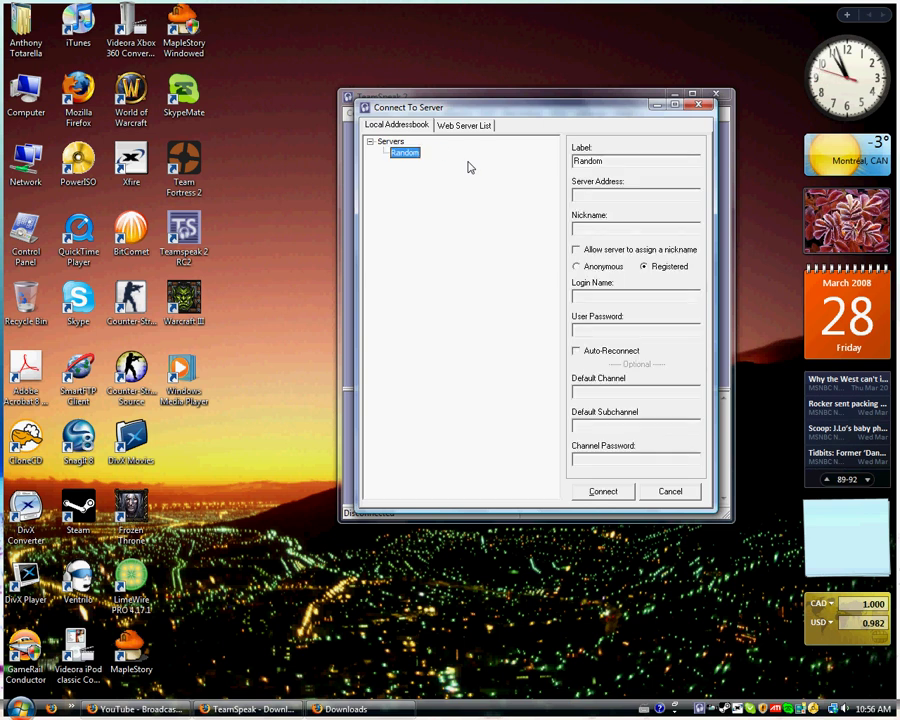
{"action": "left_click", "coordinate": [615, 197]}
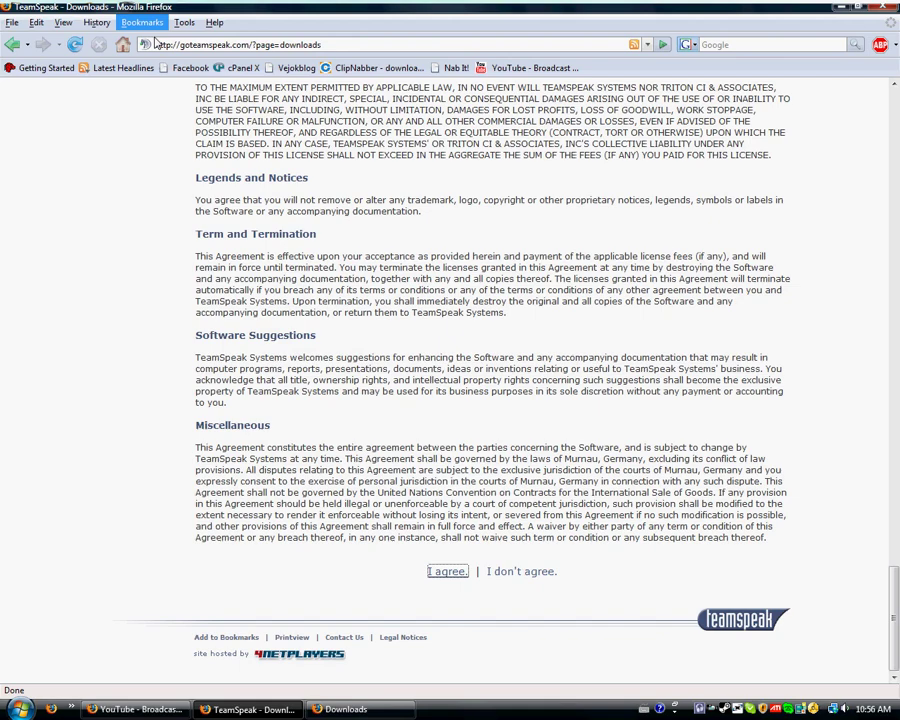
- Go to tsviewer.com and open the TNT Sniper Training server's page
{"action": "left_click", "coordinate": [160, 44]}
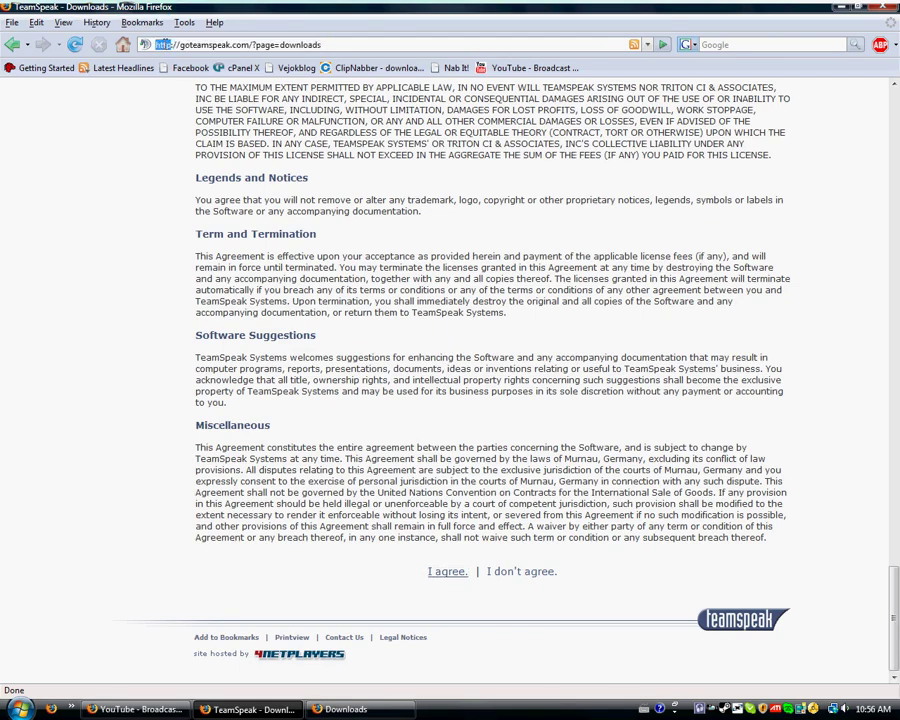
{"action": "type", "text": "tsv"}
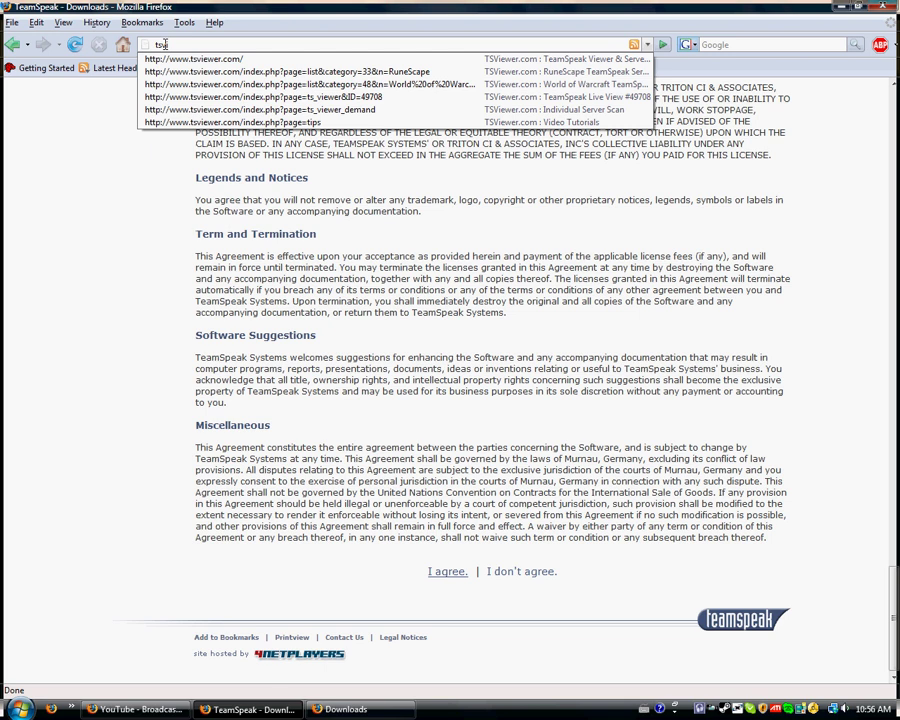
{"action": "key", "text": "Down"}
{"action": "key", "text": "Return"}
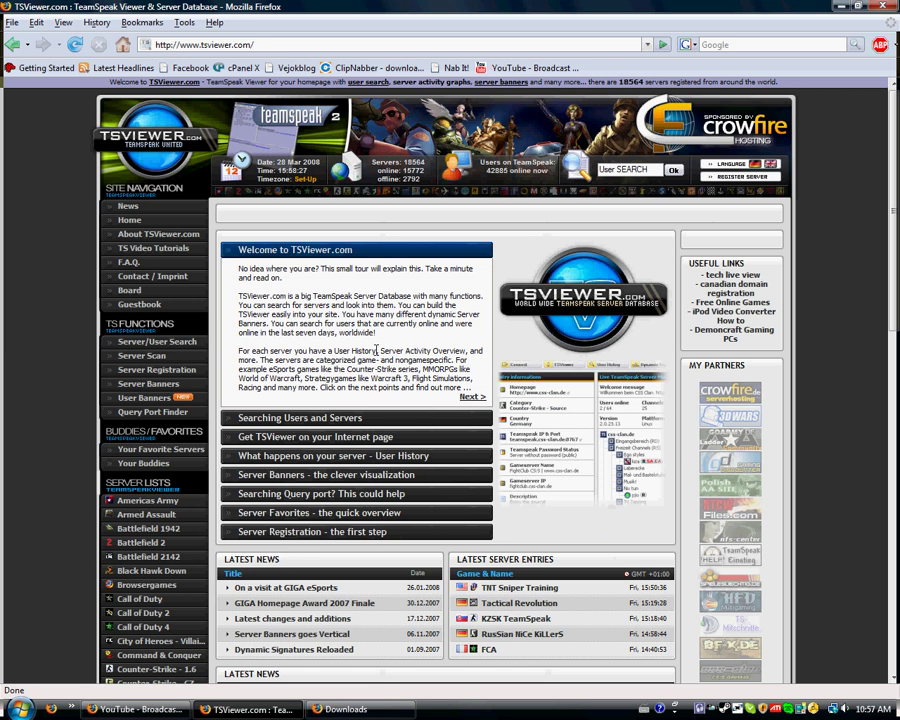
{"action": "scroll", "coordinate": [358, 328], "scroll_direction": "down", "scroll_amount": 1}
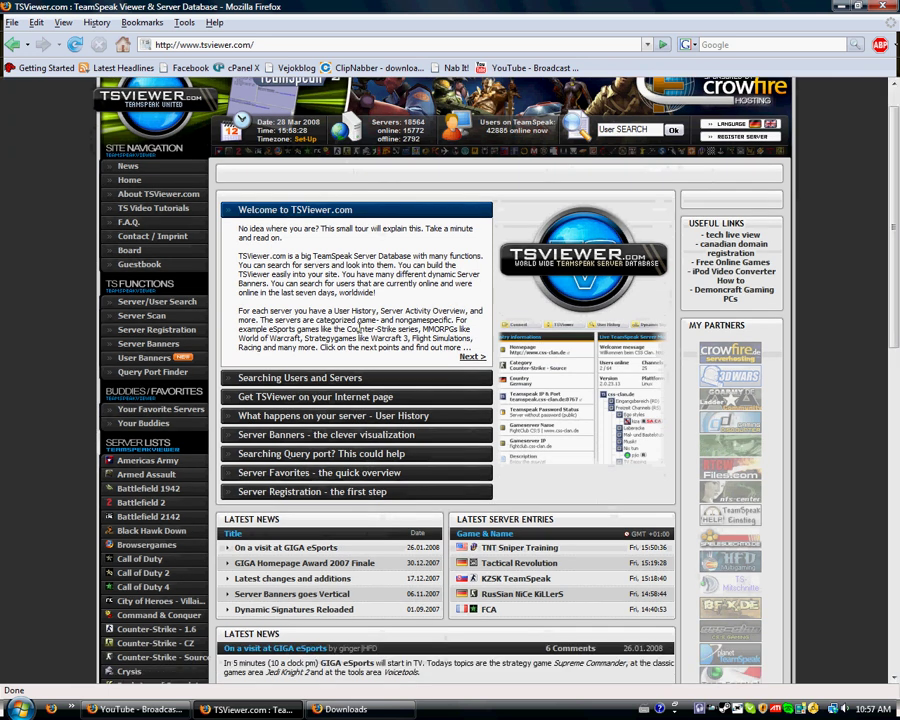
{"action": "left_click", "coordinate": [529, 550]}
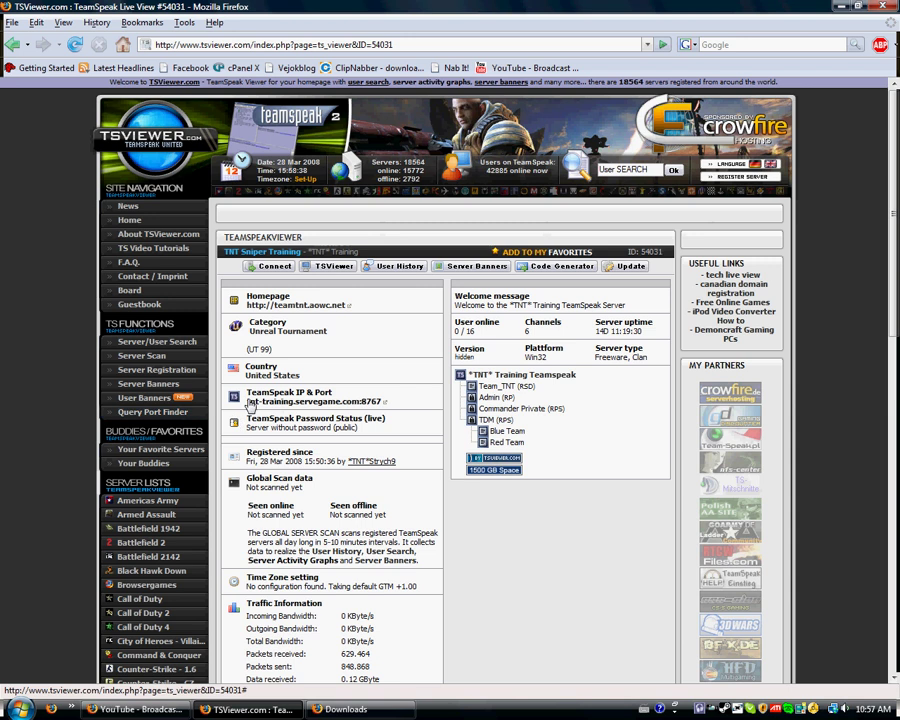
- Copy the server's IP & Port, tnt-training.servegame.com:8767
{"action": "left_click_drag", "start_coordinate": [246, 402], "coordinate": [381, 403]}
{"action": "right_click", "coordinate": [378, 404]}
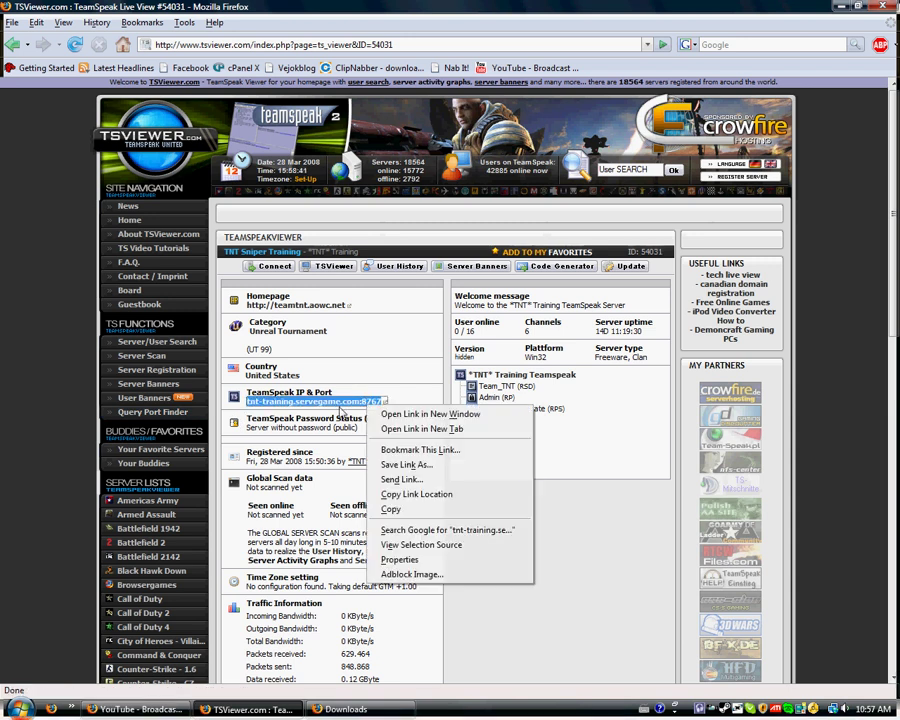
{"action": "left_click", "coordinate": [391, 509]}
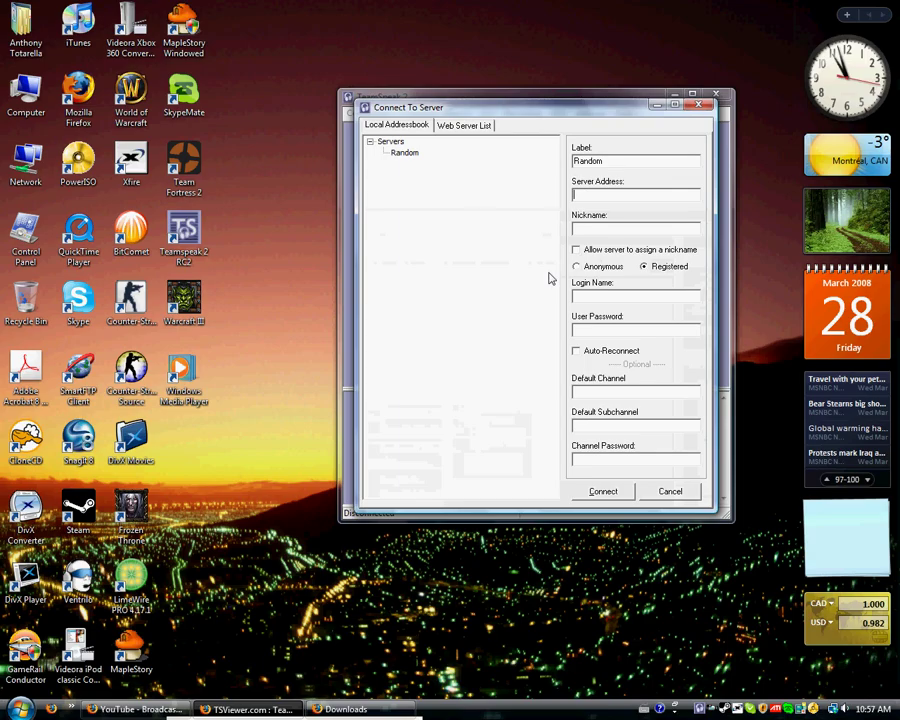
- Paste the server address, enter a nickname, choose Anonymous login, and connect to tnt-training.servegame.com:8767
{"action": "right_click", "coordinate": [634, 194]}
{"action": "left_click", "coordinate": [642, 256]}
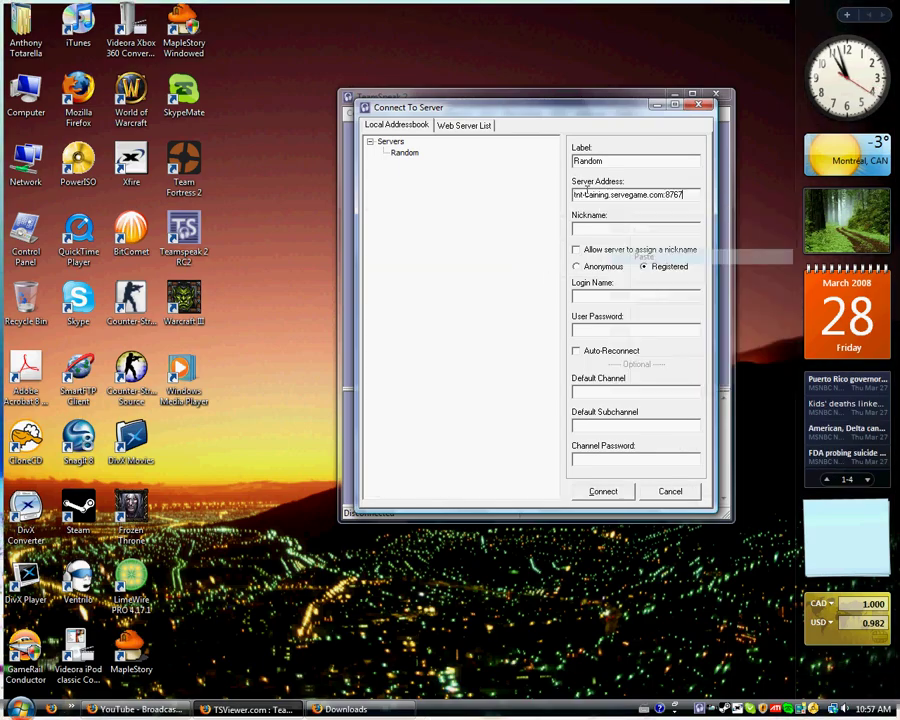
{"action": "left_click", "coordinate": [607, 230]}
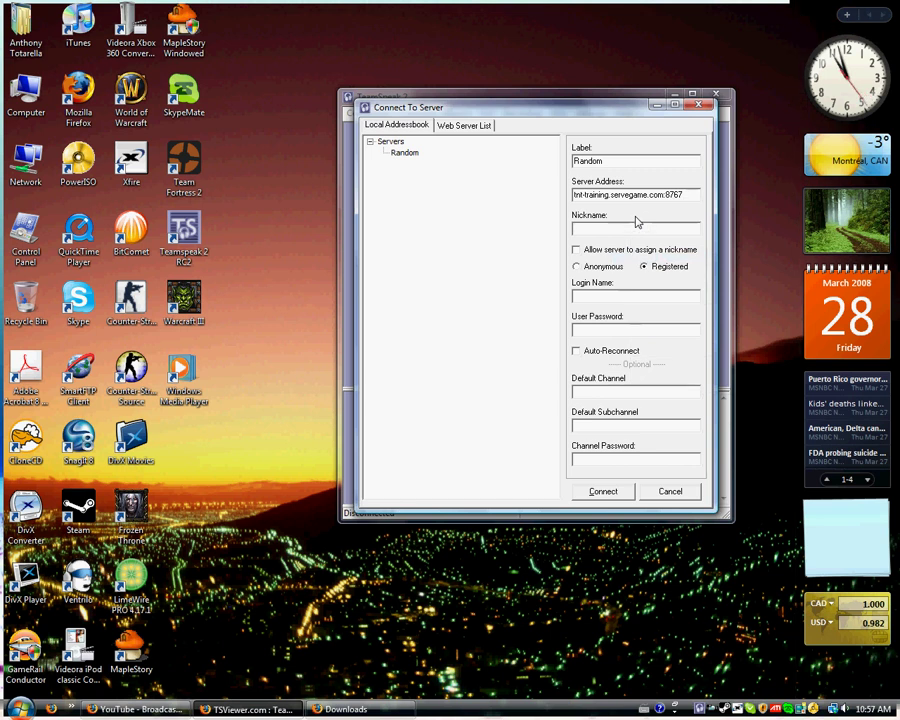
{"action": "type", "text": "TheTerminator*Qc"}
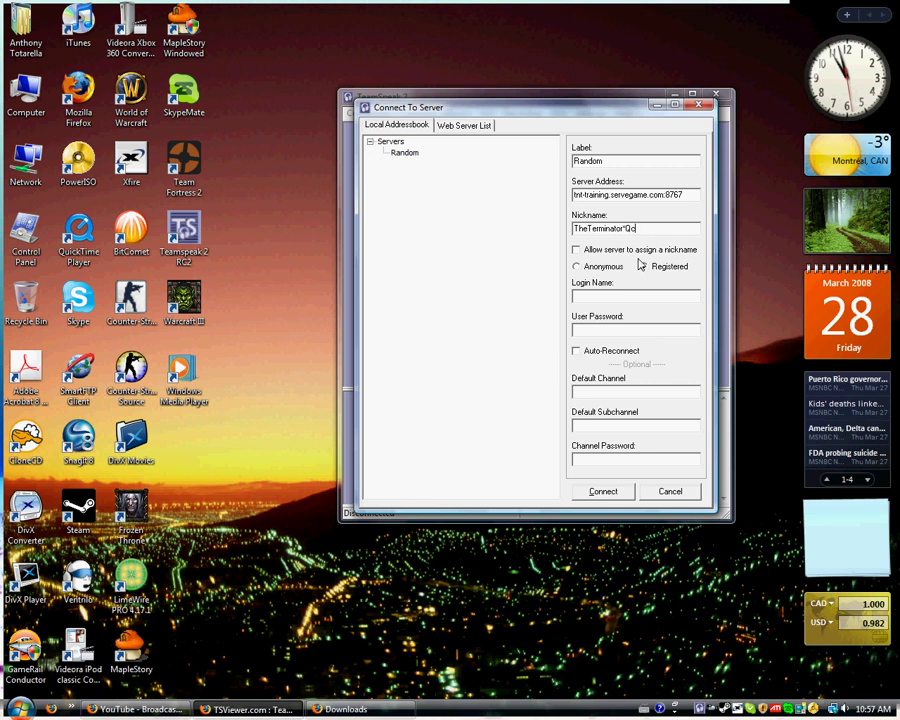
{"action": "left_click", "coordinate": [585, 268]}
{"action": "left_click", "coordinate": [645, 267]}
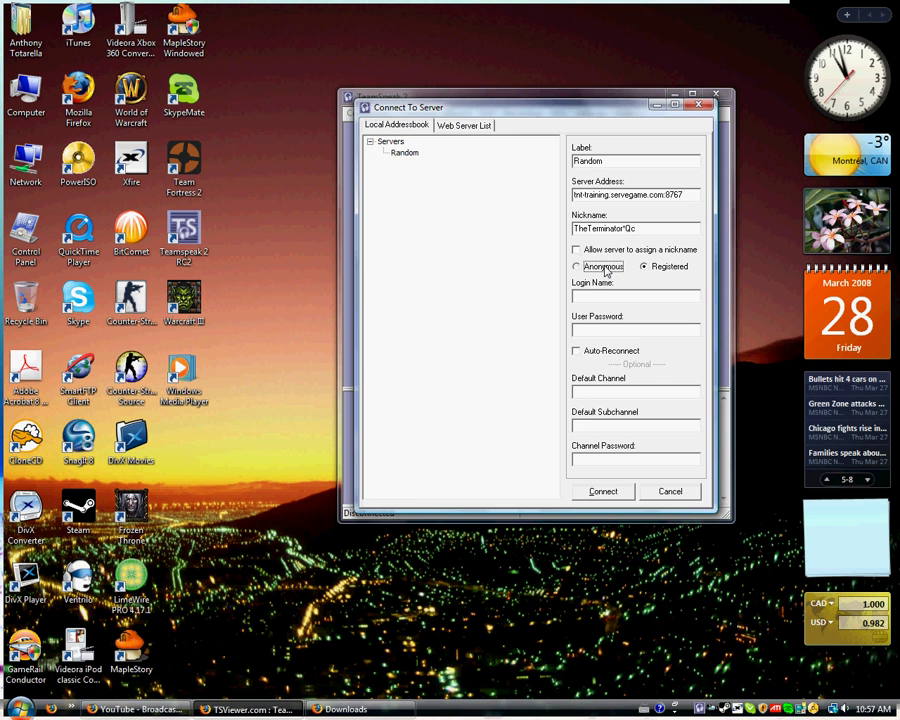
{"action": "left_click", "coordinate": [604, 267]}
{"action": "left_click", "coordinate": [604, 492]}
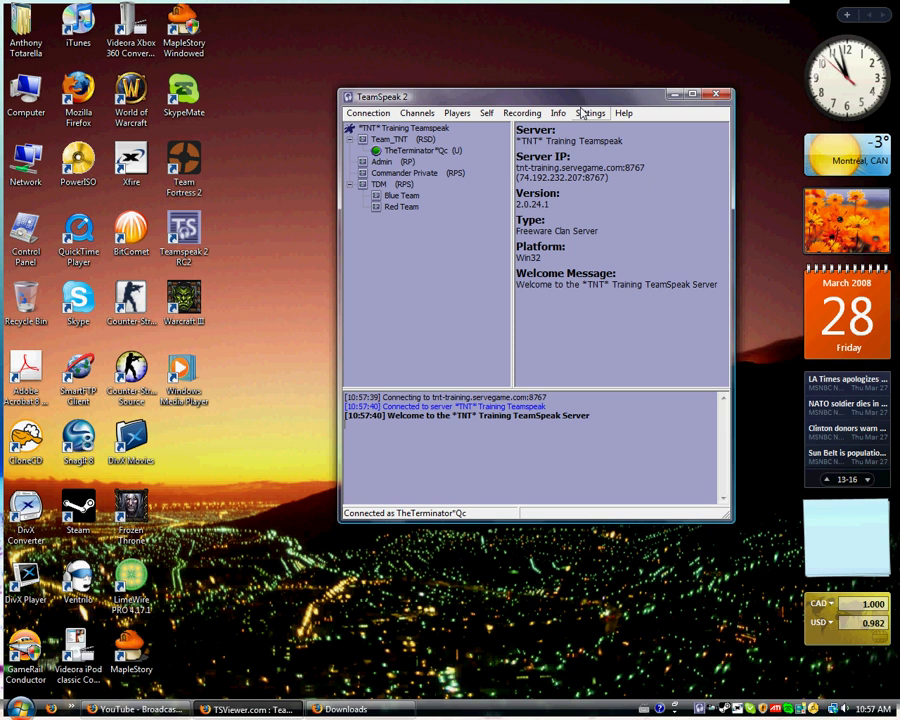
- Select your own player name in the channel tree to show its Player info panel
{"action": "left_click", "coordinate": [454, 153]}
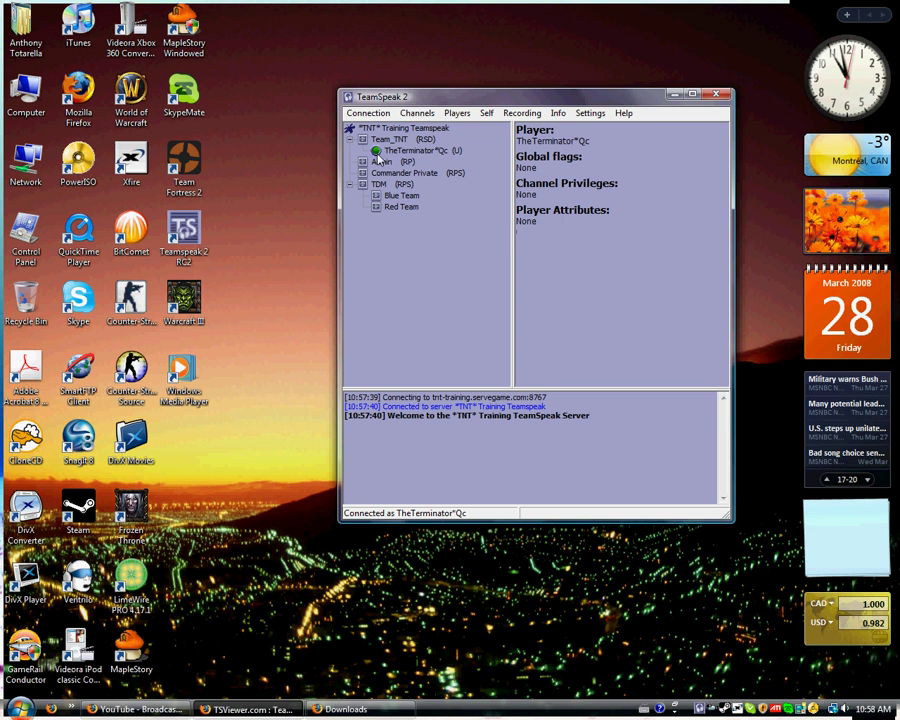
- Browse the General Options' sound notification and miscellaneous pages, then close them unchanged
{"action": "left_click", "coordinate": [590, 113]}
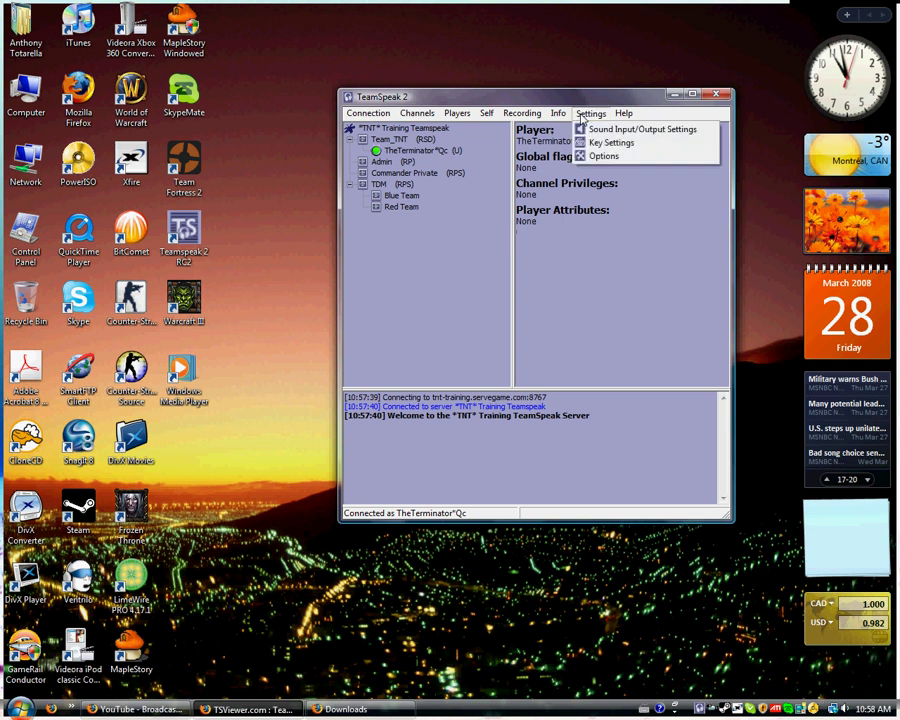
{"action": "left_click", "coordinate": [612, 157]}
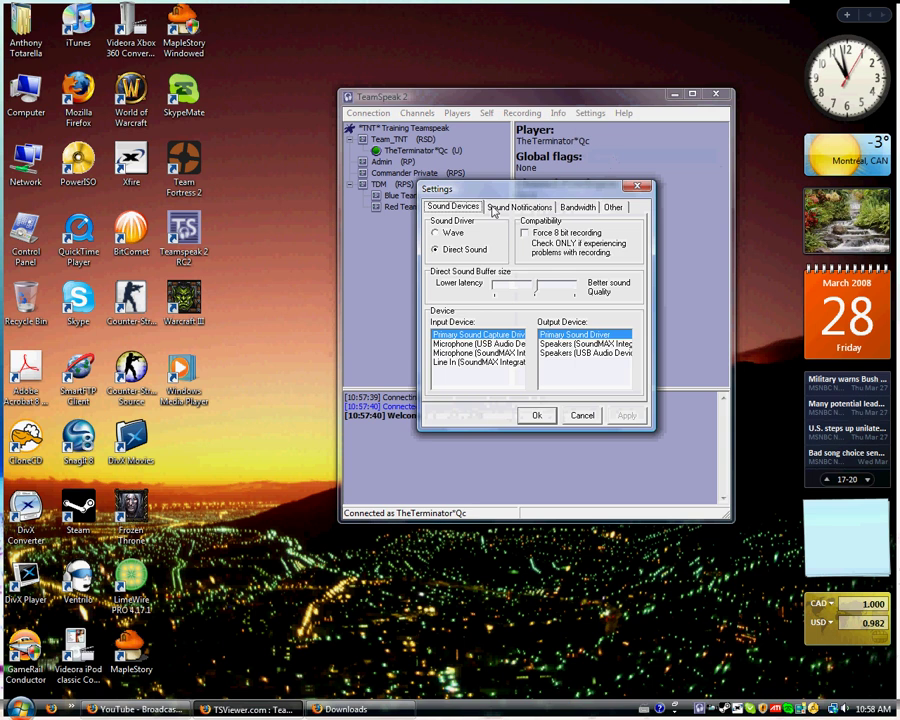
{"action": "left_click", "coordinate": [510, 207]}
{"action": "left_click", "coordinate": [613, 207]}
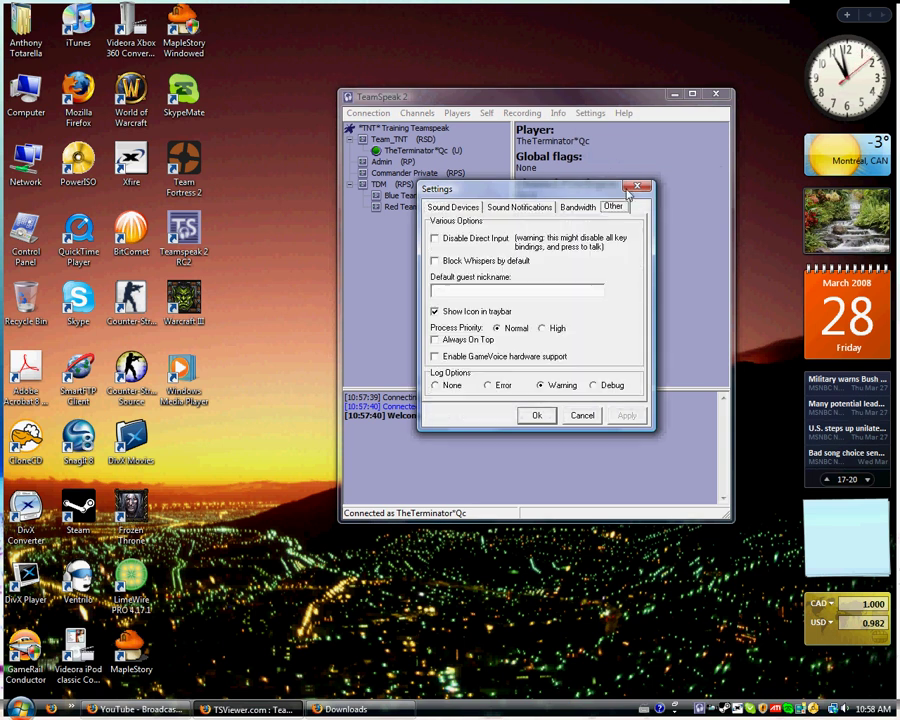
{"action": "left_click", "coordinate": [636, 188]}
- In Sound Input/Output Settings, choose Push to talk and bind it to Mouse btn 2
{"action": "left_click", "coordinate": [591, 113]}
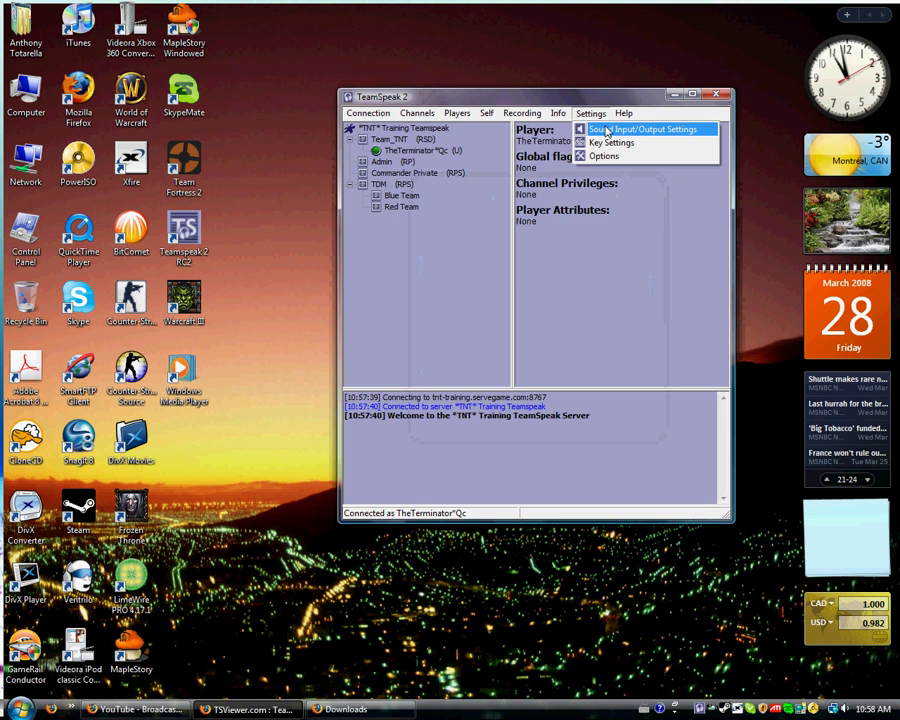
{"action": "left_click", "coordinate": [606, 130]}
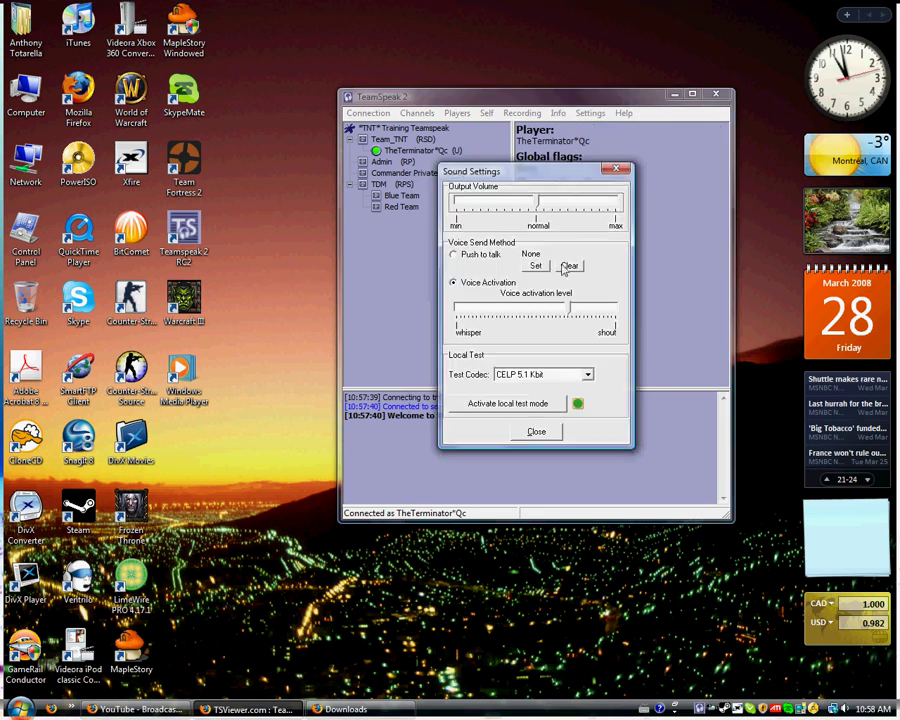
{"action": "left_click_drag", "start_coordinate": [629, 176], "coordinate": [637, 170]}
{"action": "left_click", "coordinate": [634, 166]}
{"action": "left_click", "coordinate": [591, 114]}
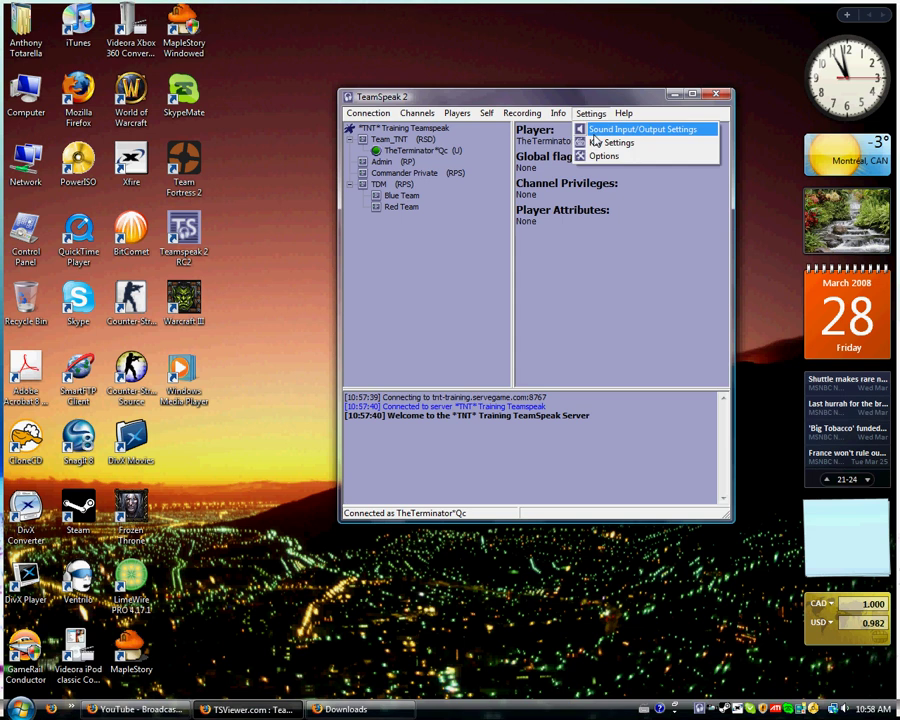
{"action": "left_click", "coordinate": [601, 130]}
{"action": "mouse_move", "coordinate": [549, 180]}
{"action": "left_mouse_down"}
{"action": "mouse_move", "coordinate": [565, 167]}
{"action": "mouse_move", "coordinate": [548, 157]}
{"action": "mouse_move", "coordinate": [566, 215]}
{"action": "mouse_move", "coordinate": [593, 205]}
{"action": "left_mouse_up"}
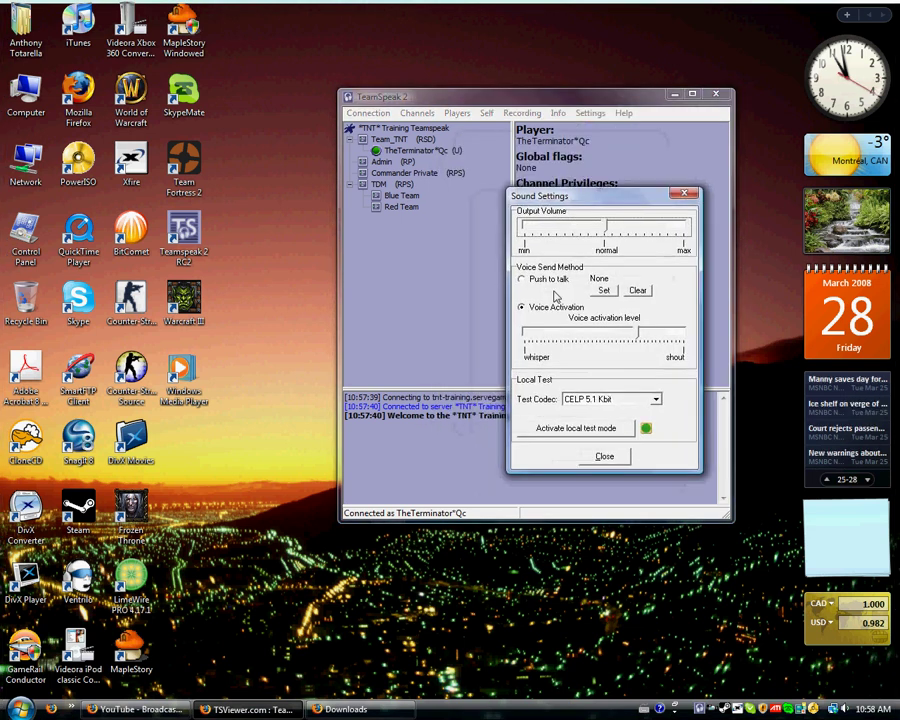
{"action": "left_click", "coordinate": [556, 280]}
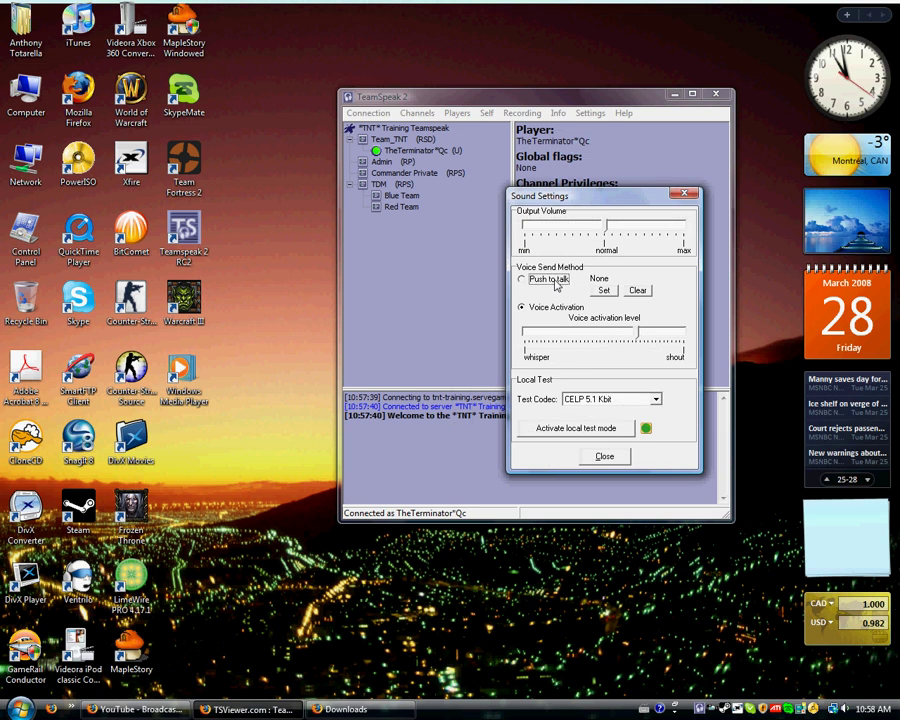
{"action": "left_click", "coordinate": [564, 313]}
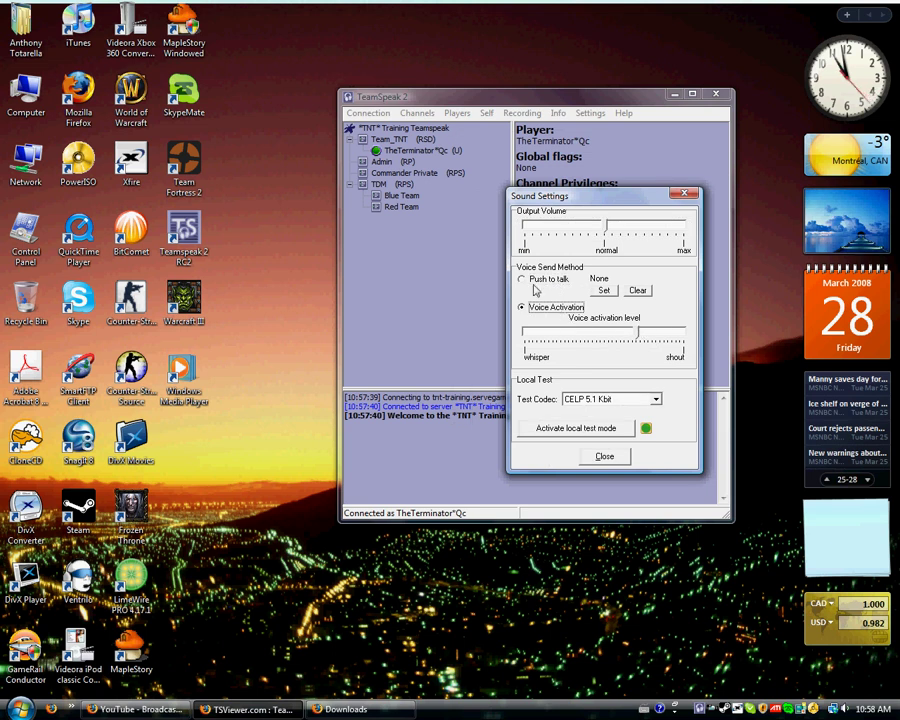
{"action": "left_click", "coordinate": [530, 280]}
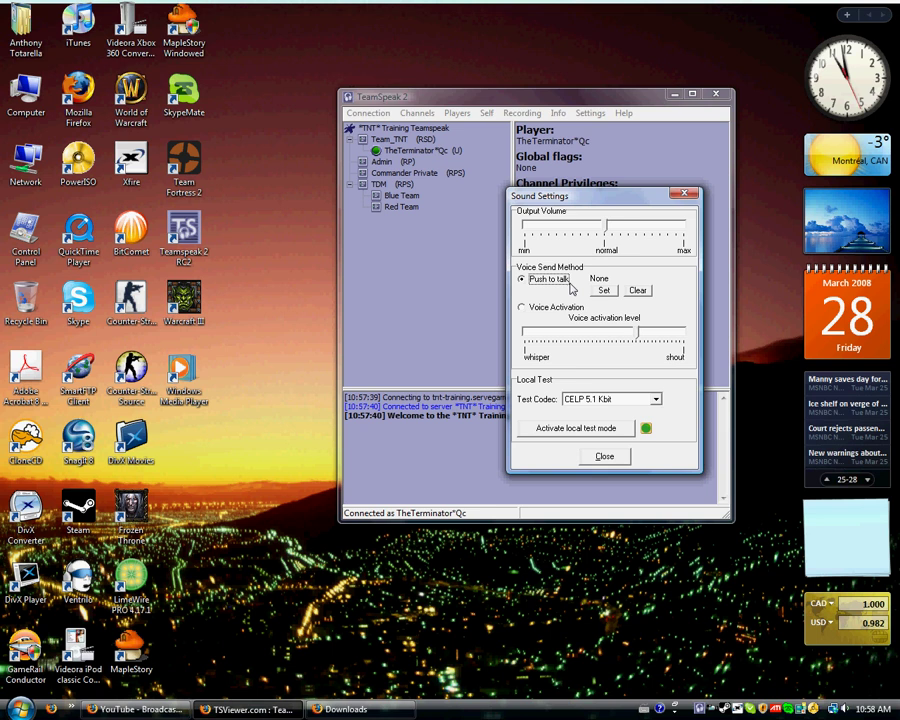
{"action": "left_click", "coordinate": [603, 290]}
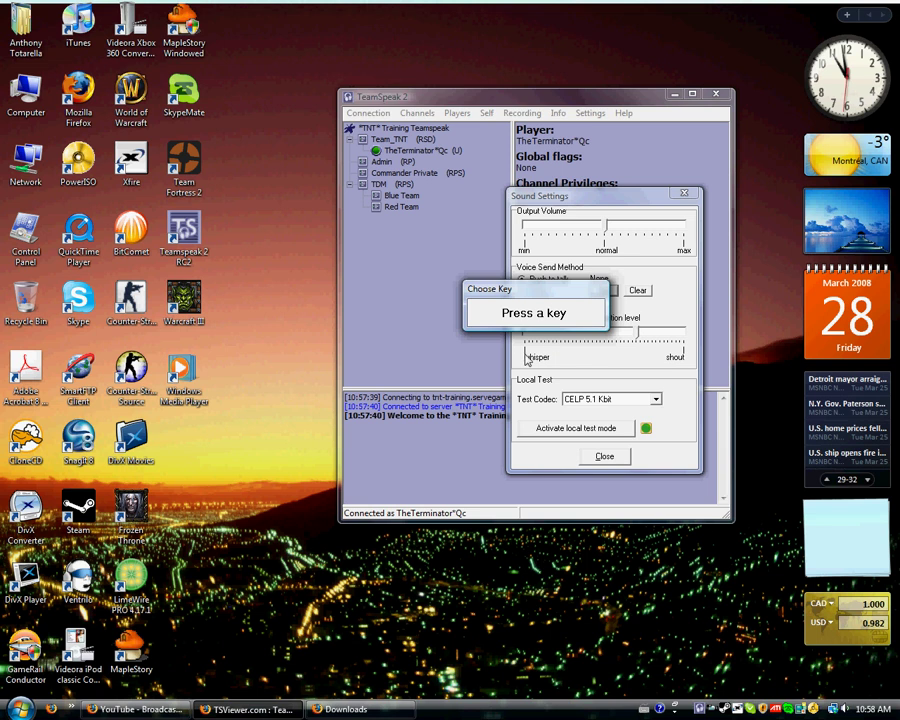
{"action": "right_click", "coordinate": [577, 357]}
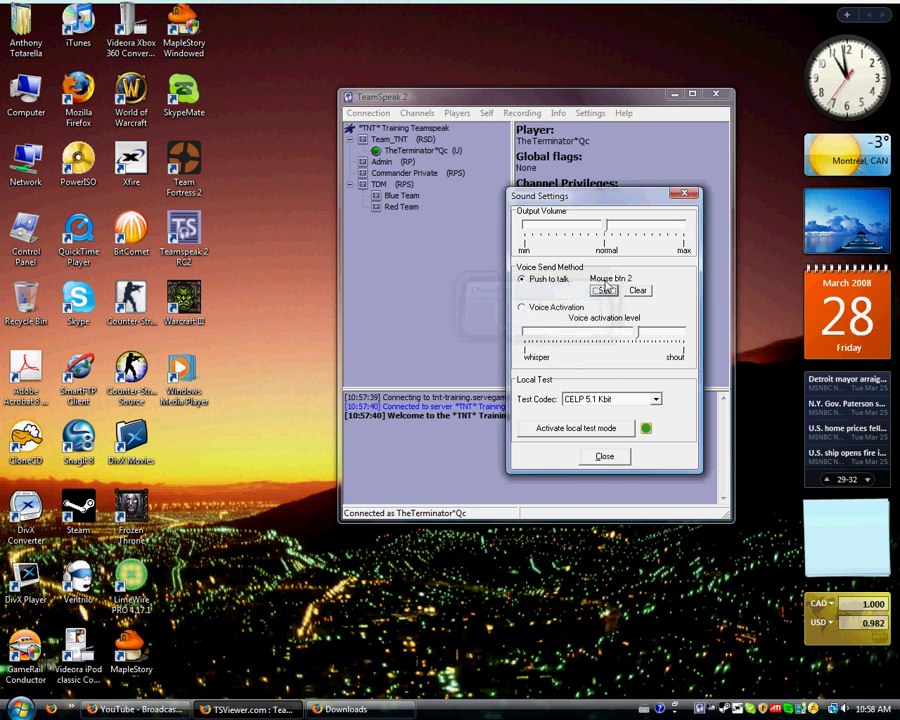
{"action": "left_click", "coordinate": [605, 457]}
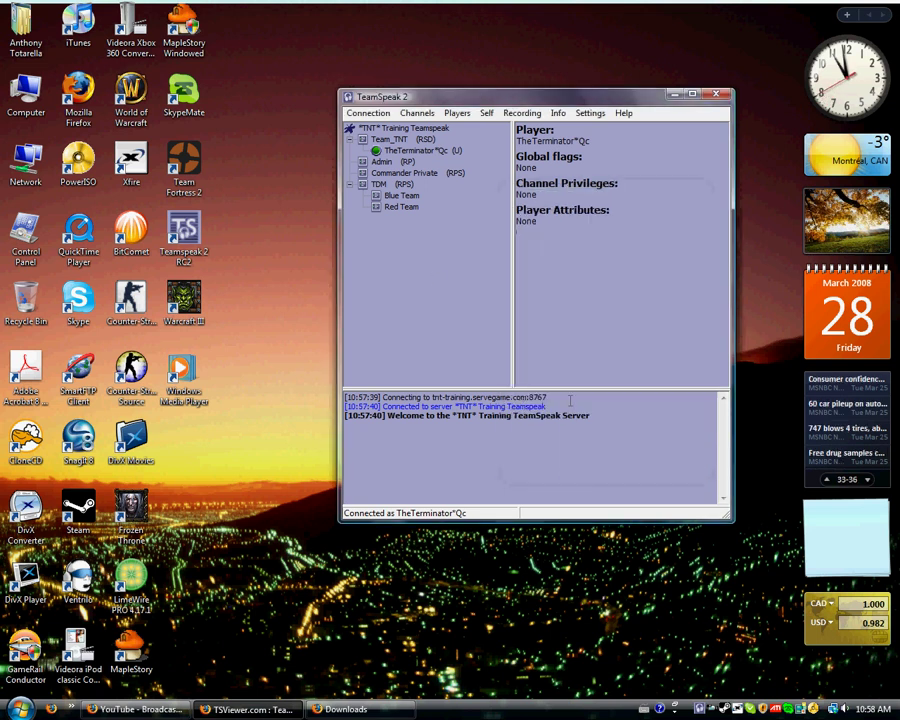
{"action": "left_click", "coordinate": [412, 150]}
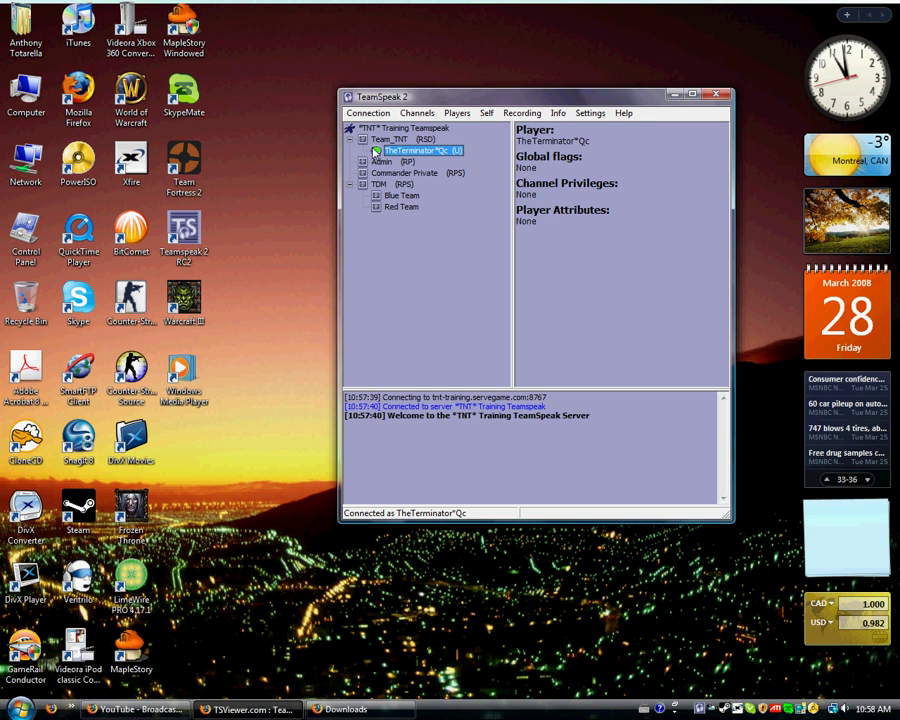